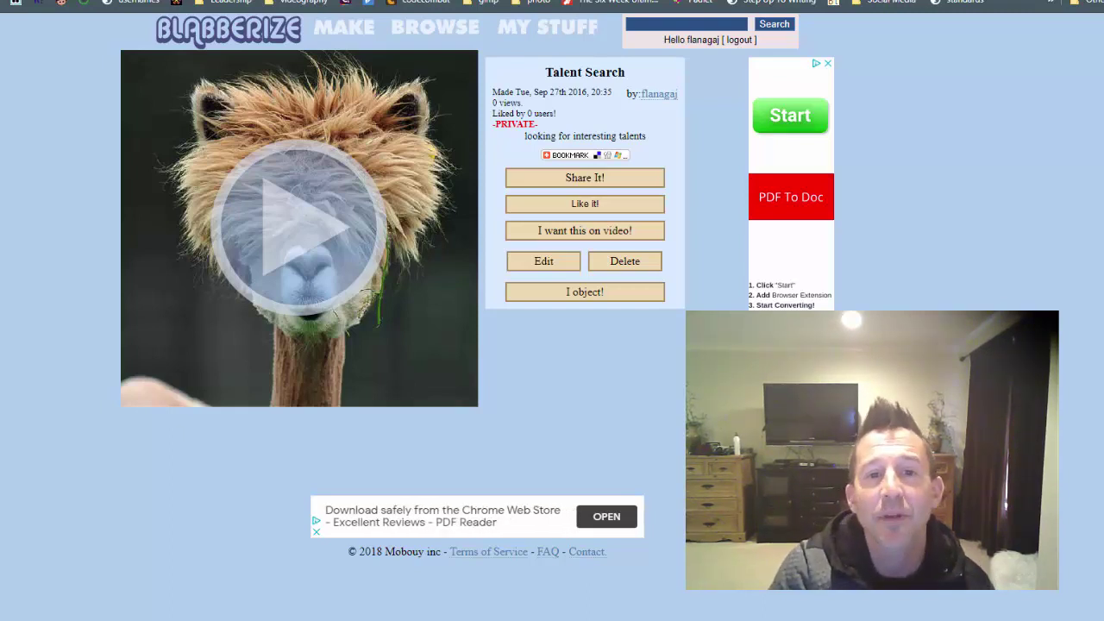
Step: Play the chicken 'A Million Dreams' video and pause it at 0:24
click(302, 243)
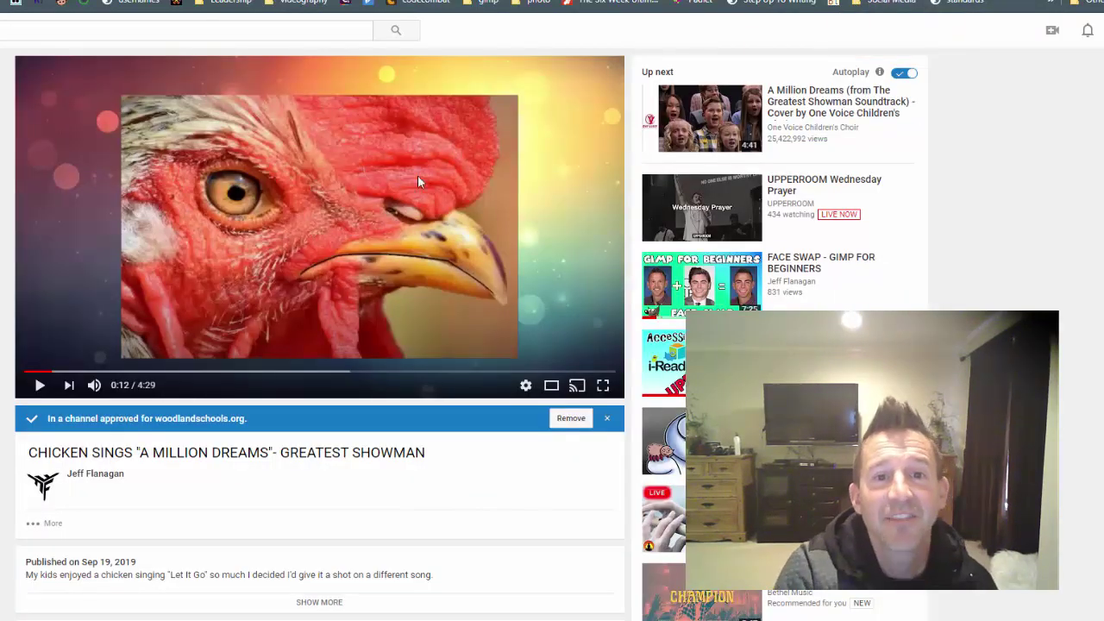
click(39, 384)
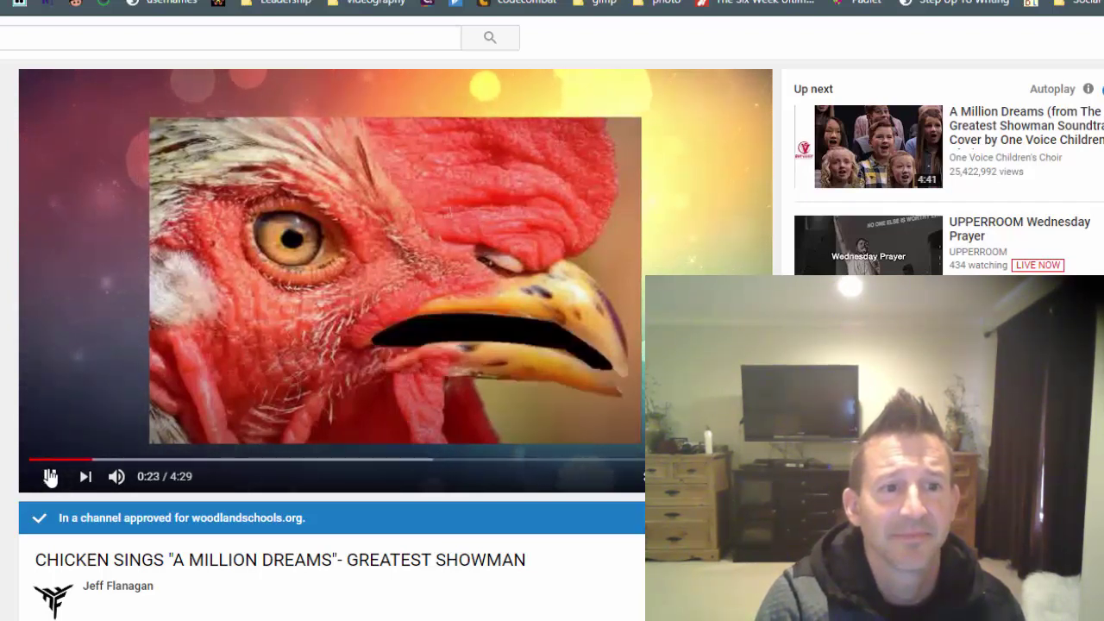
click(50, 477)
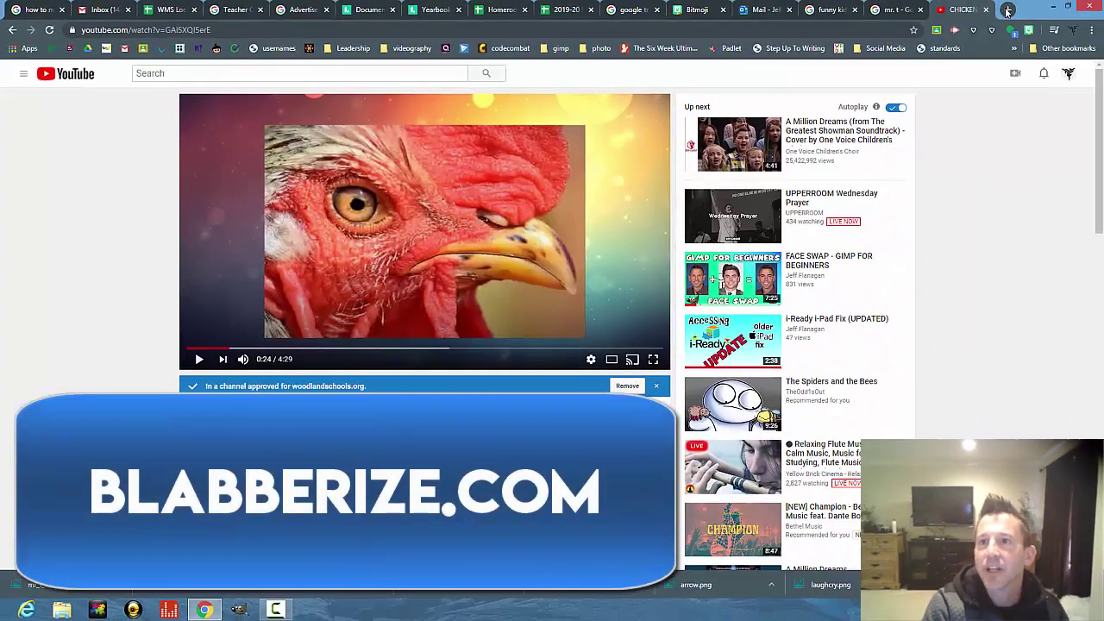
Step: Load blabberize.com in a new browser tab
click(1006, 11)
text(blabberize.co)
key(Return)
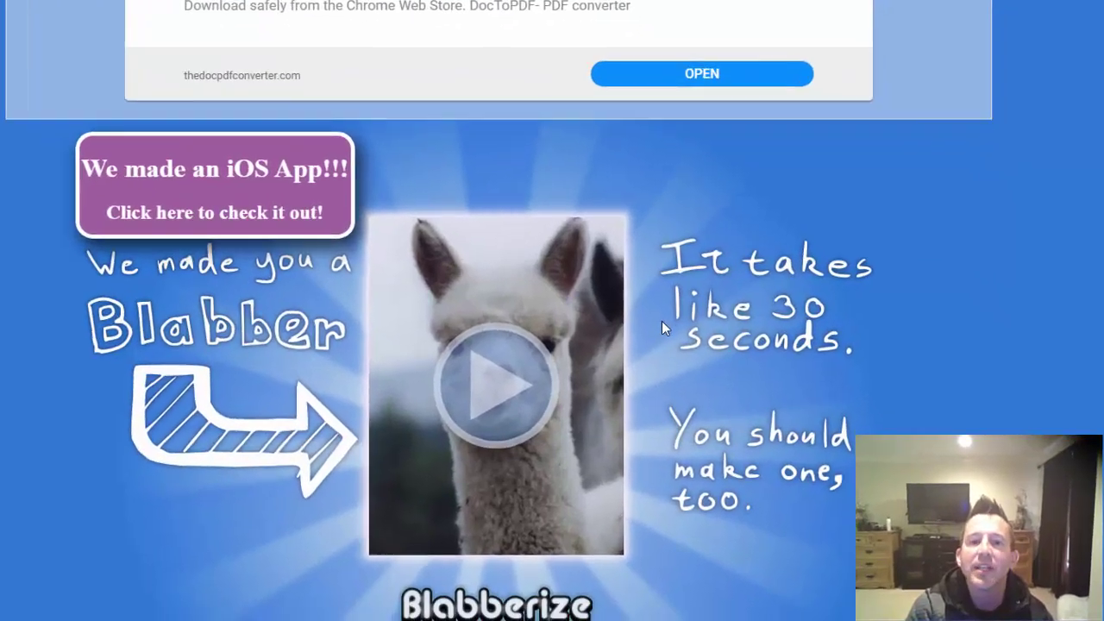
Step: Log out of the Blabberize account and go to the login/sign-up page
scroll(623, 294, down, 4)
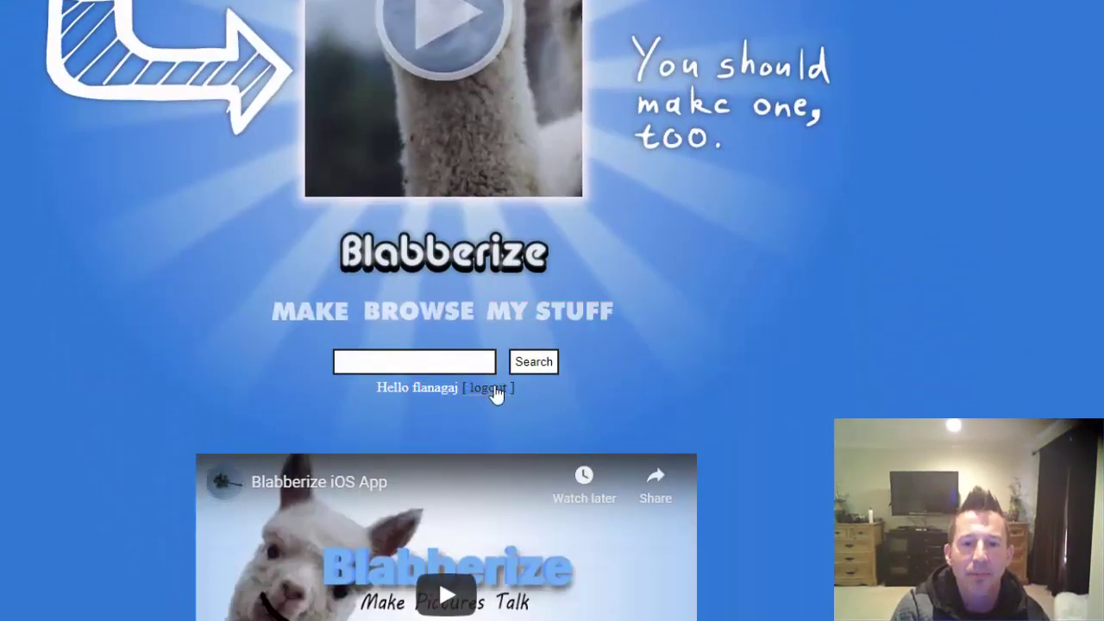
click(489, 388)
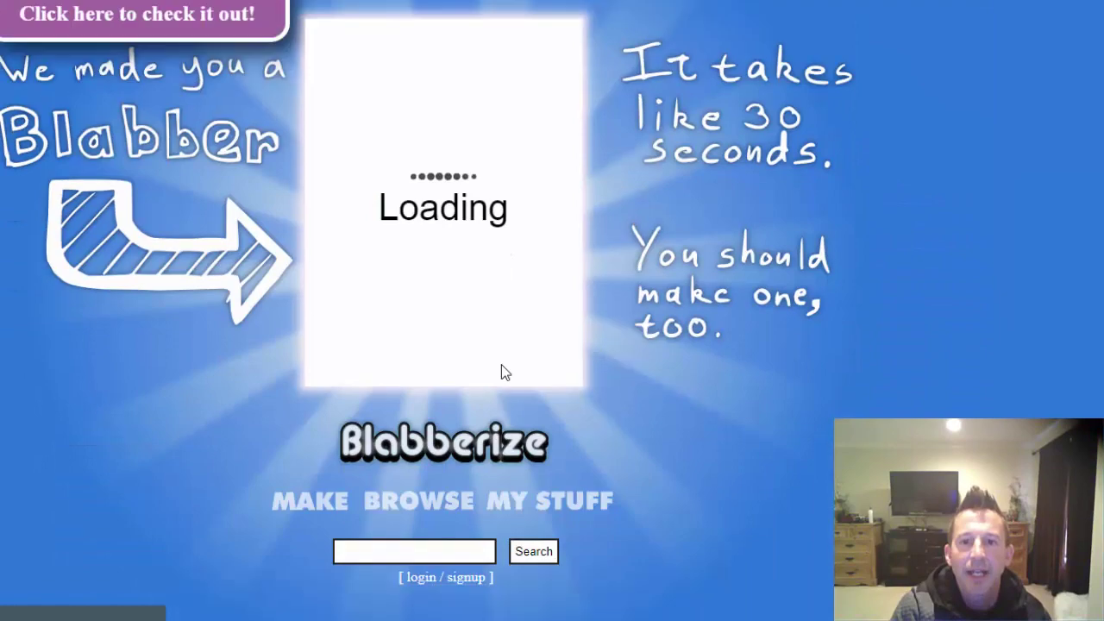
scroll(501, 360, down, 2)
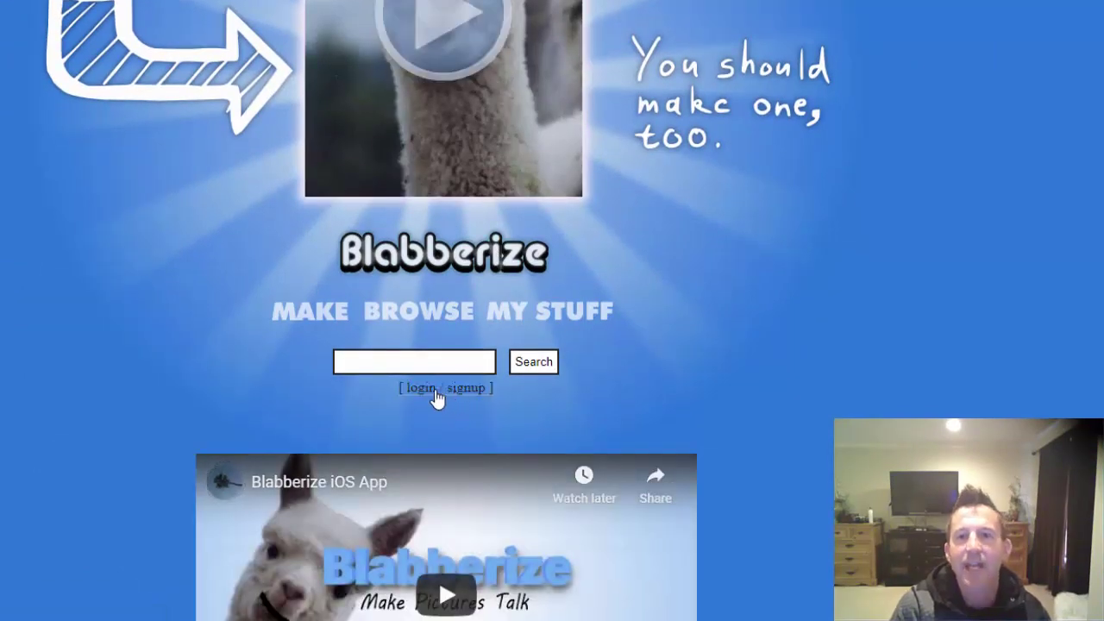
click(435, 393)
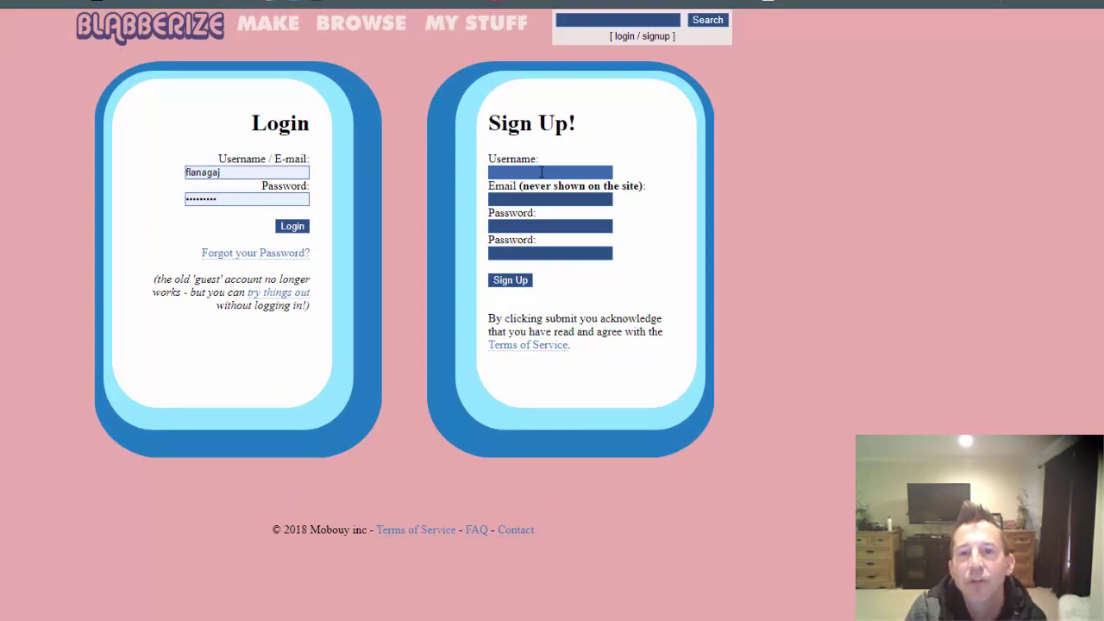
click(507, 194)
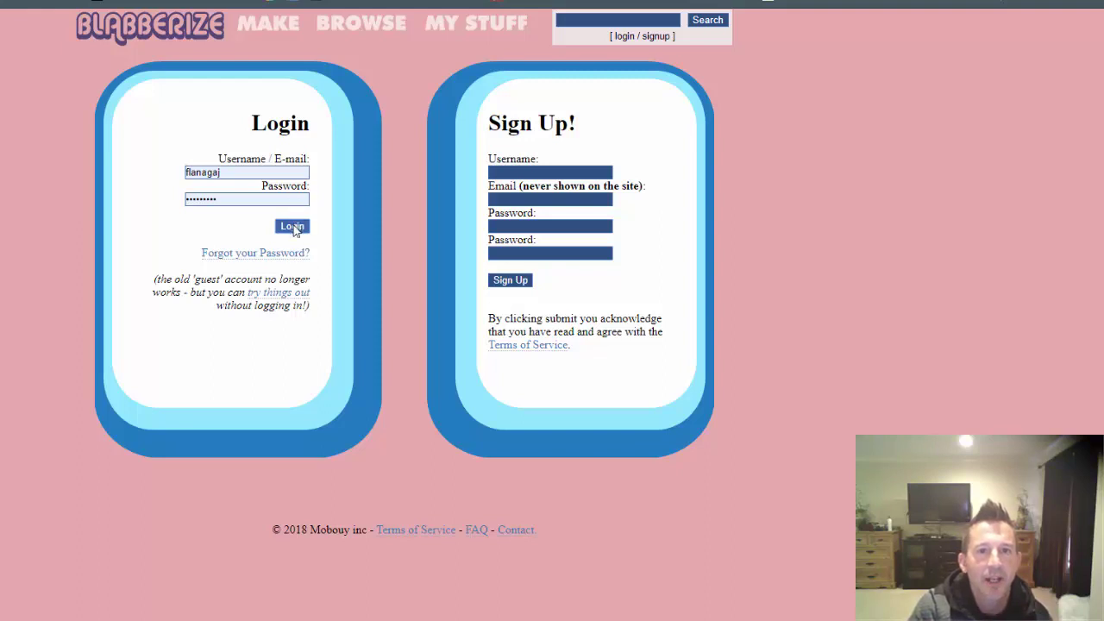
Step: Start a new blabber with MAKE, then switch to the 'mr. t' Google Images results
click(276, 38)
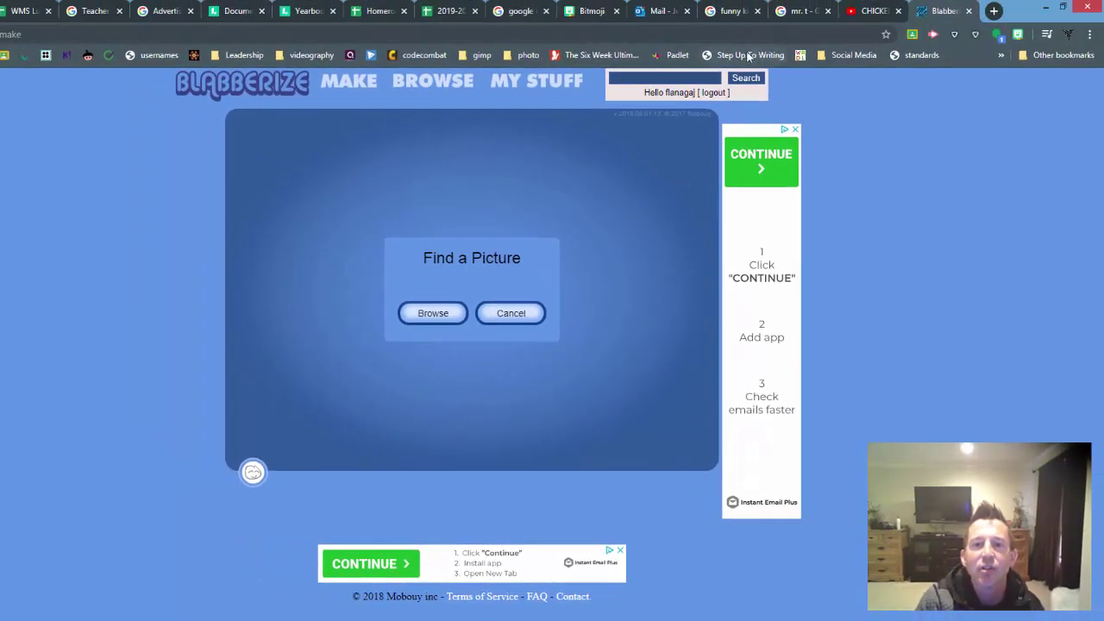
click(795, 11)
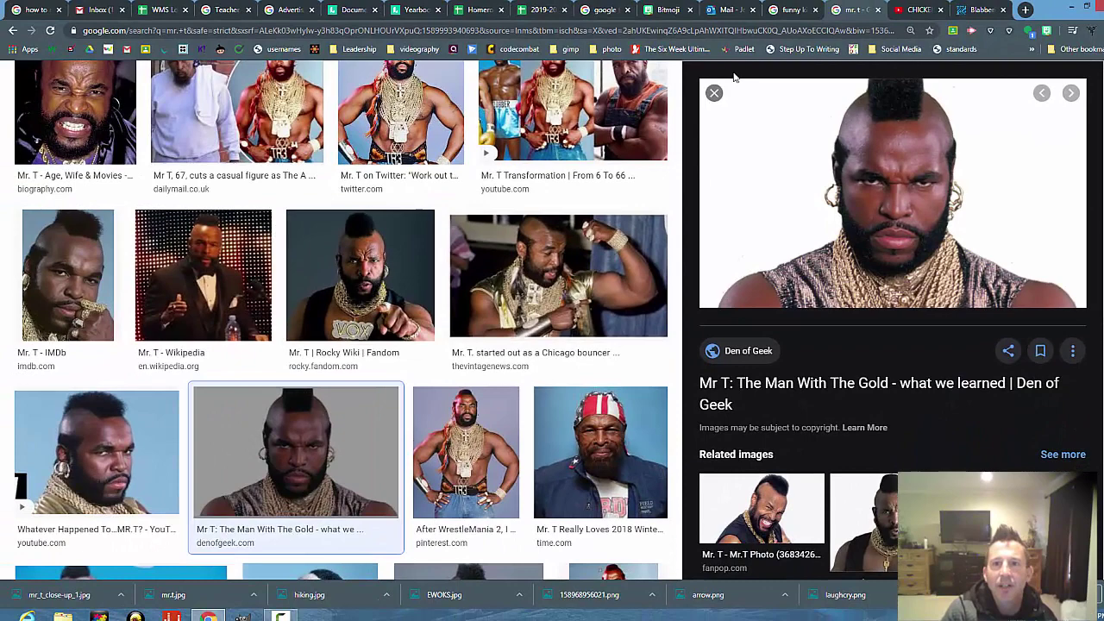
Step: Close the current preview and open the 'Mr T: The Man With The Gold' photo preview
click(714, 93)
scroll(444, 388, down, 2)
scroll(443, 388, up, 2)
scroll(443, 389, up, 1)
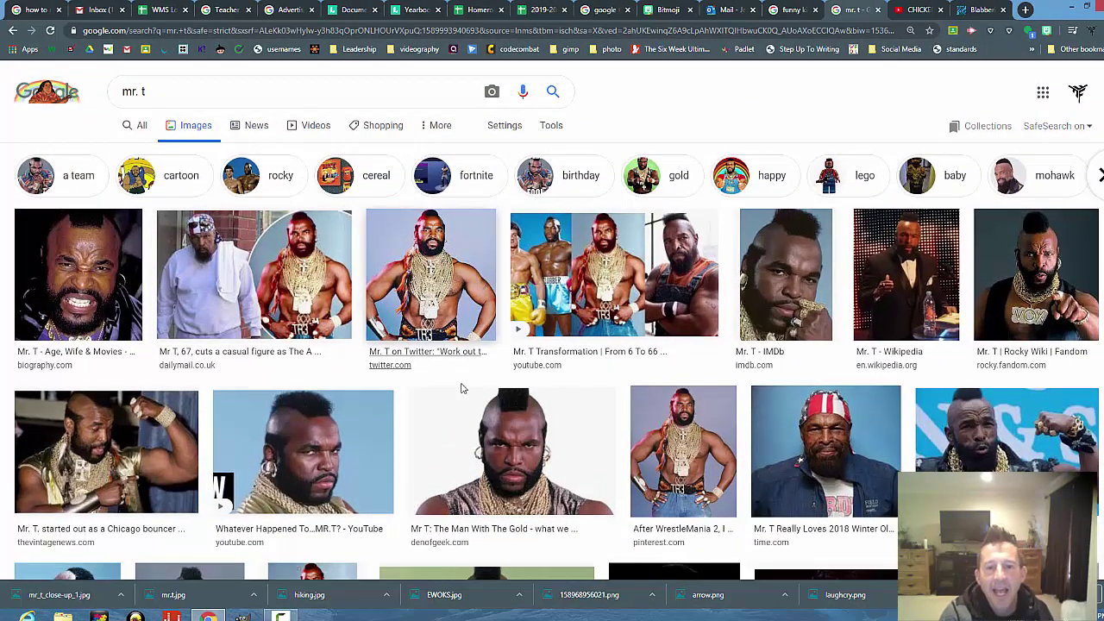
click(496, 442)
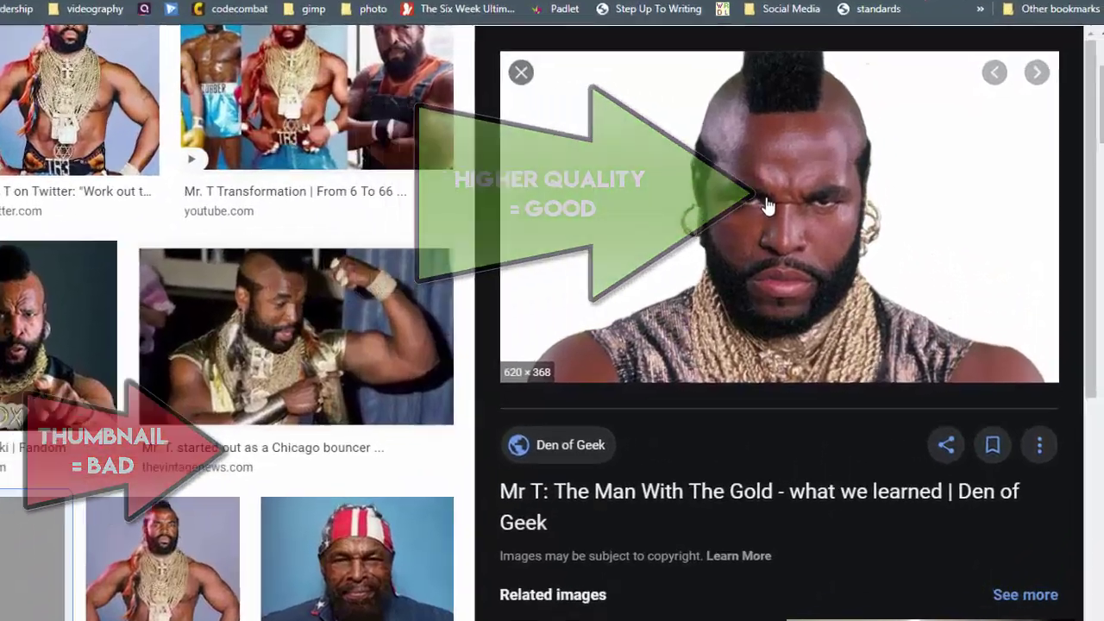
Step: Save the full-size Mr. T photo to the Desktop and return to the Blabberize tab
right_click(885, 185)
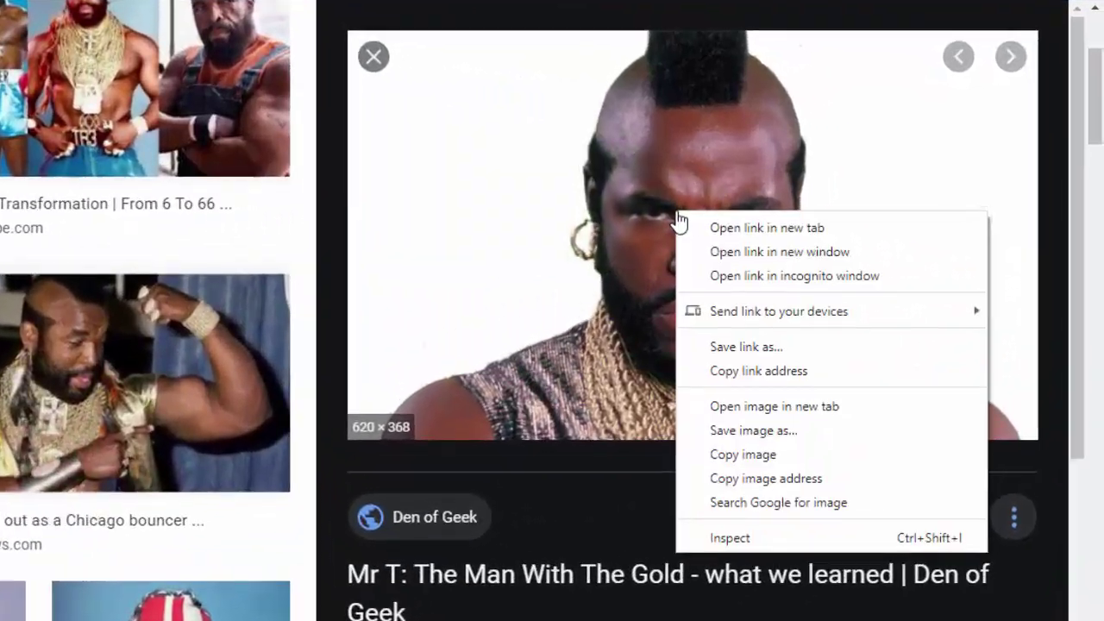
click(745, 435)
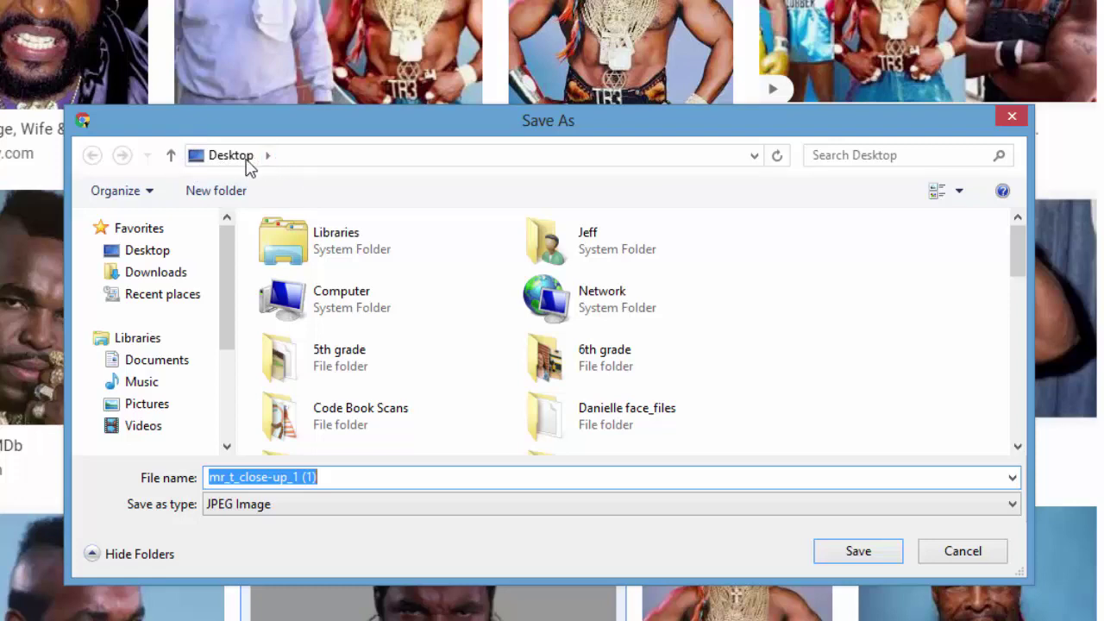
click(865, 554)
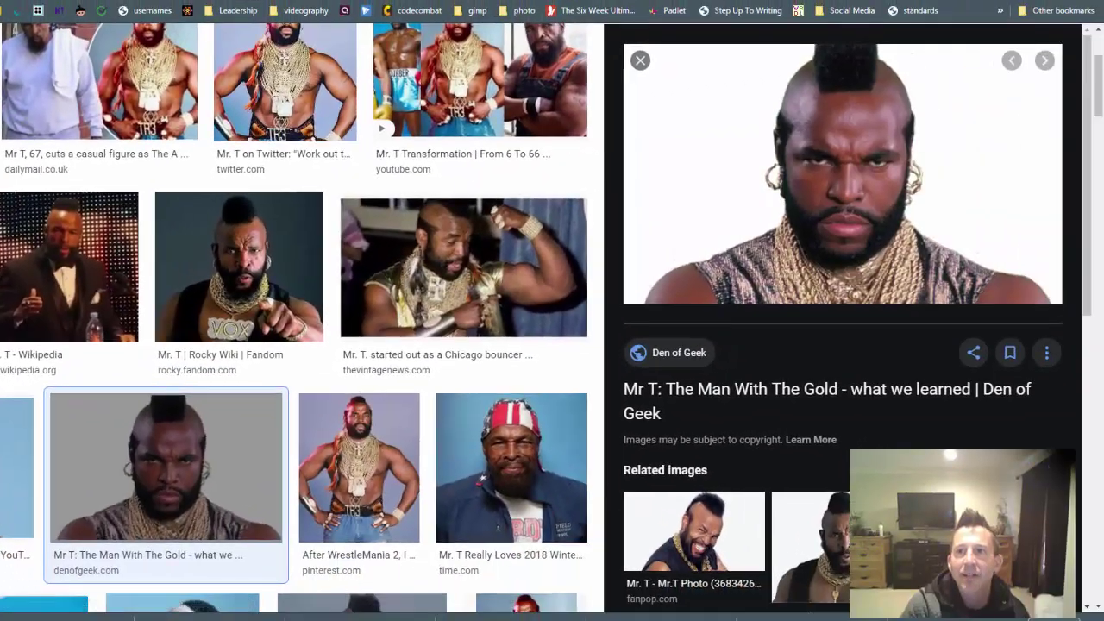
key(ctrl+Tab)
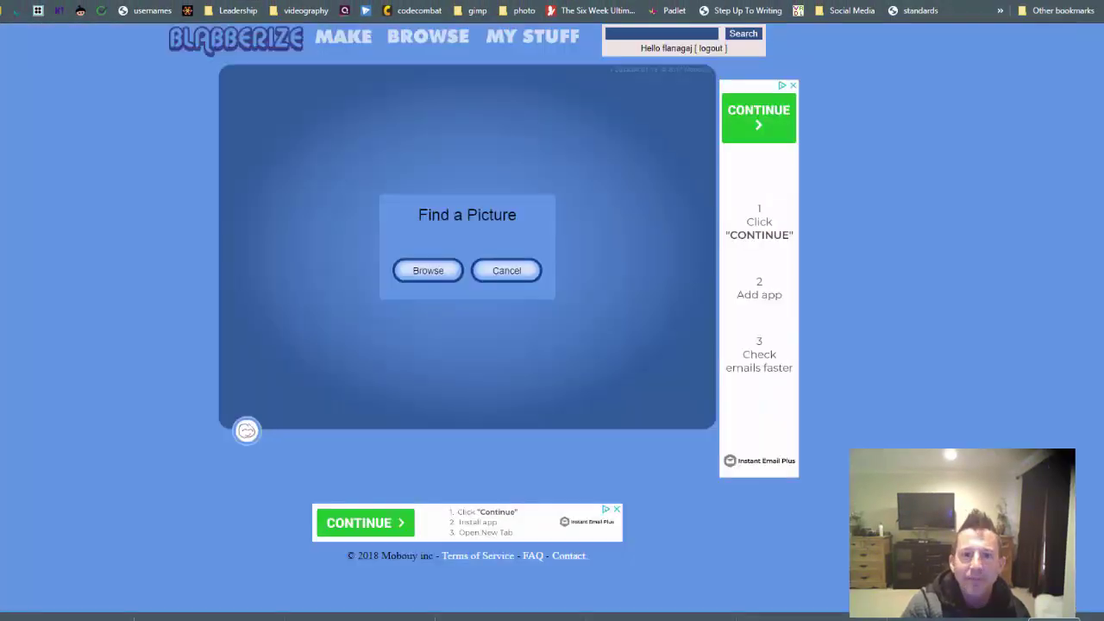
Step: Upload mr.t.jpg from the Desktop as the blabber's picture
click(424, 271)
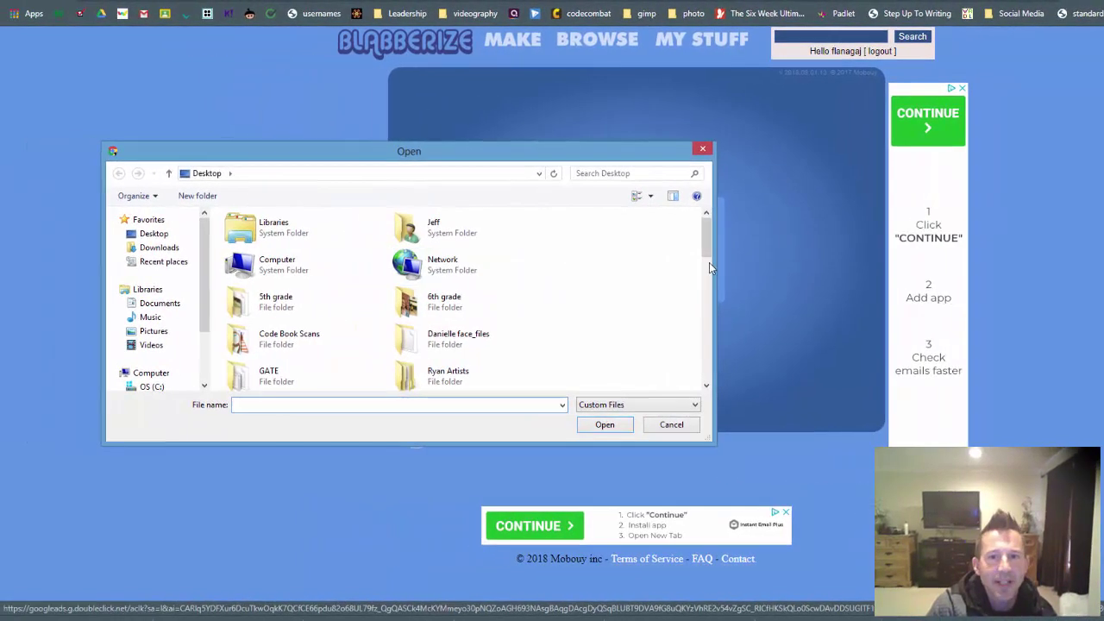
text(mr)
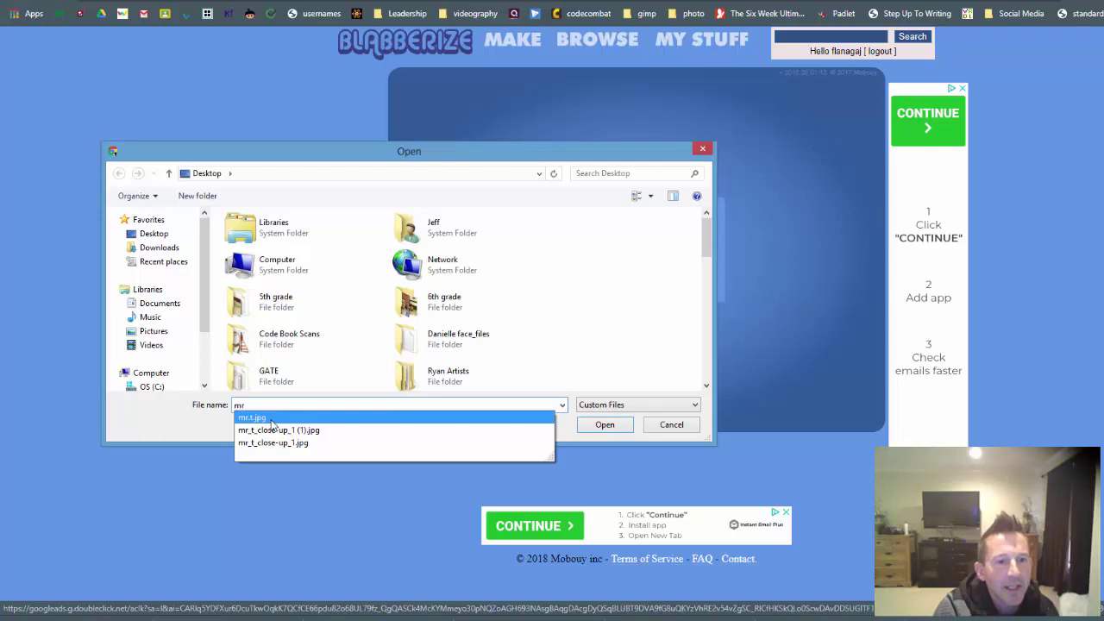
click(303, 419)
click(604, 424)
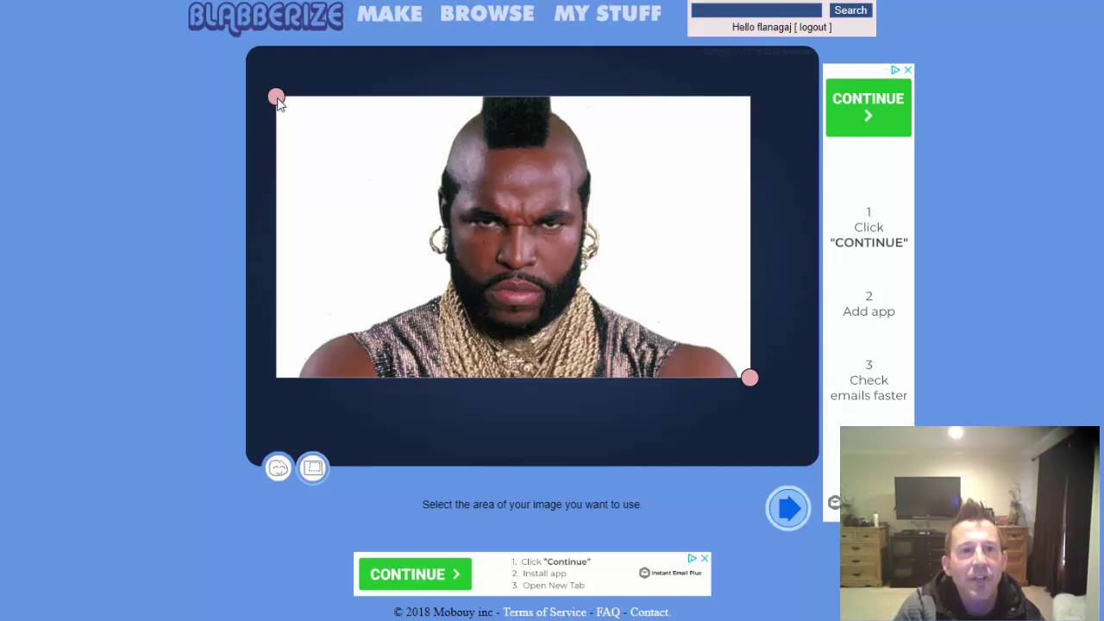
Step: Stretch the crop to cover the whole Mr. T photo and continue to mouth placement
mouse_move(294, 112)
mouse_down()
mouse_move(515, 182)
mouse_move(262, 74)
mouse_move(279, 109)
mouse_up()
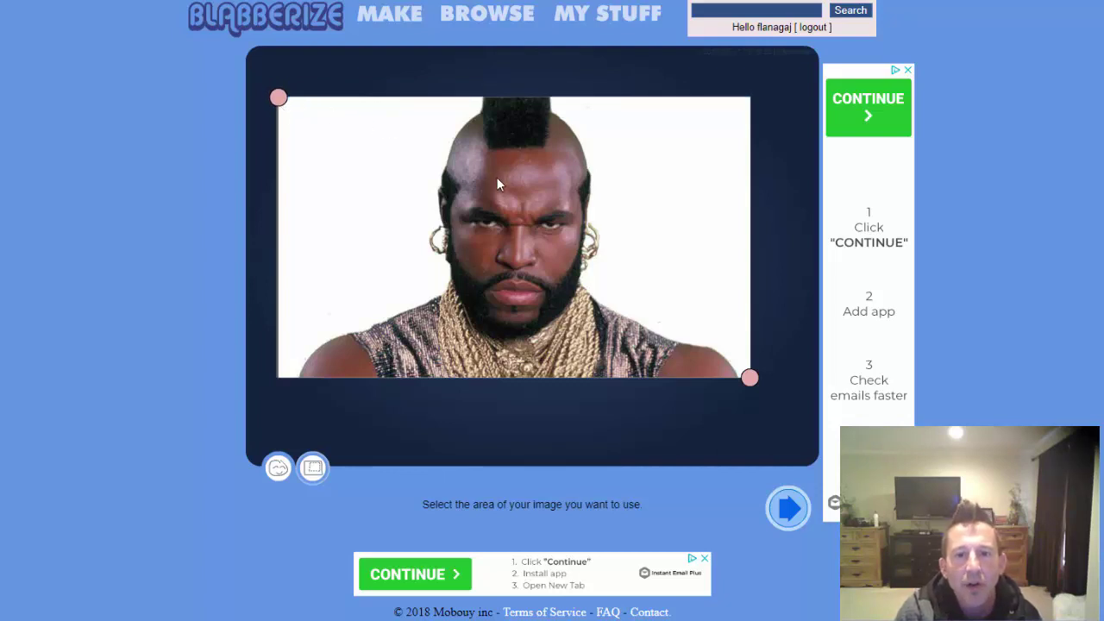
click(785, 507)
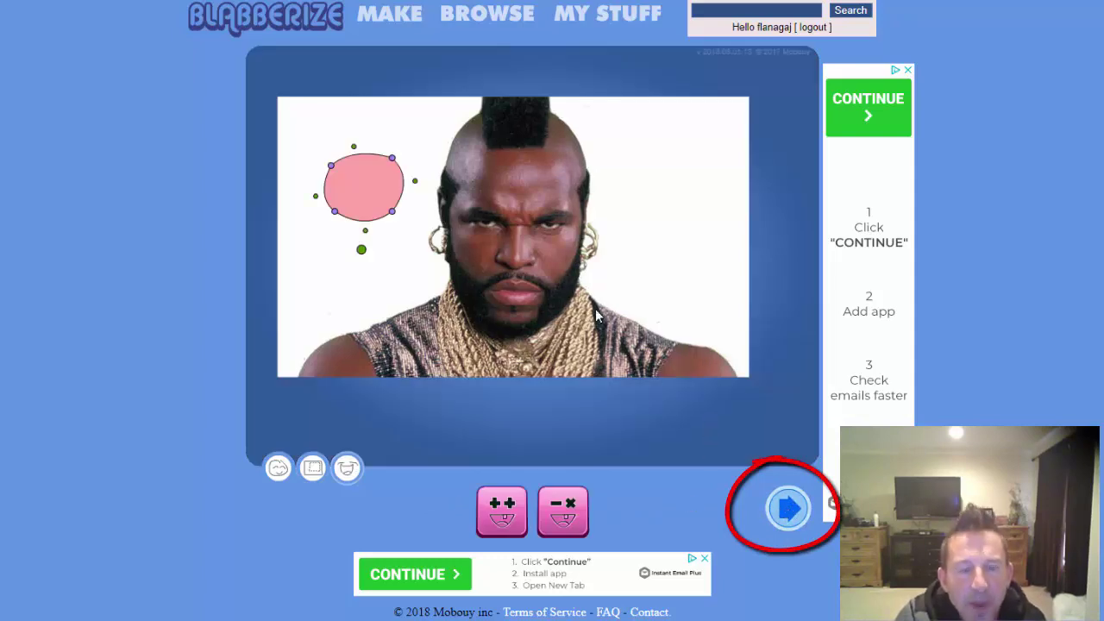
Step: Fit the mouth shape over Mr. T's lips and pull its opening down toward his chains
drag(360, 188, 478, 323)
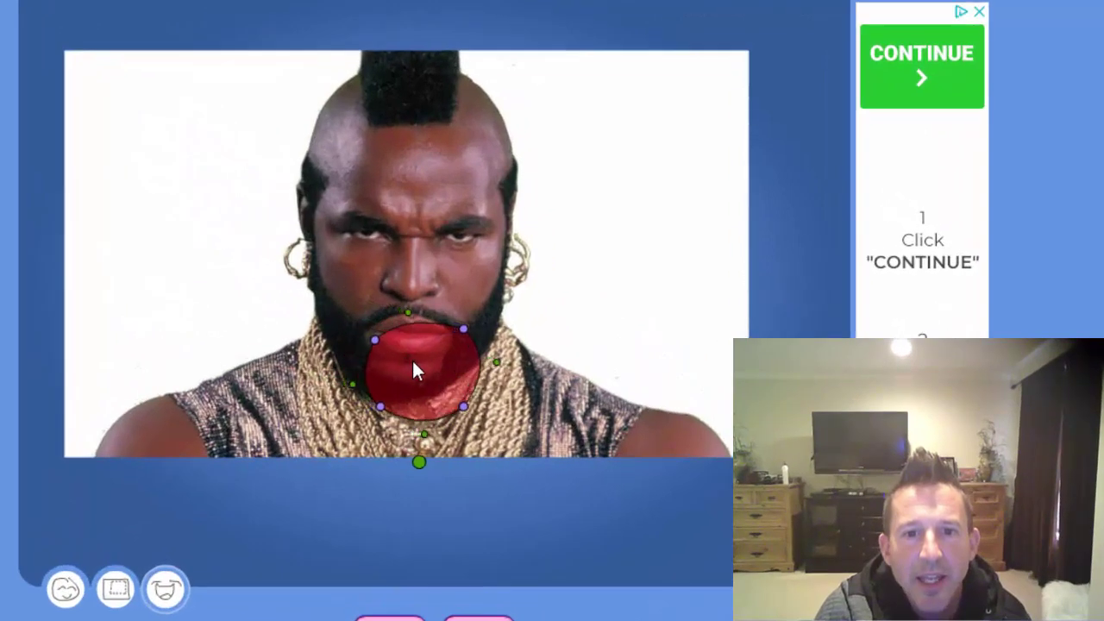
mouse_move(408, 351)
mouse_down()
mouse_move(318, 269)
mouse_move(276, 255)
mouse_move(410, 337)
mouse_move(409, 350)
mouse_up()
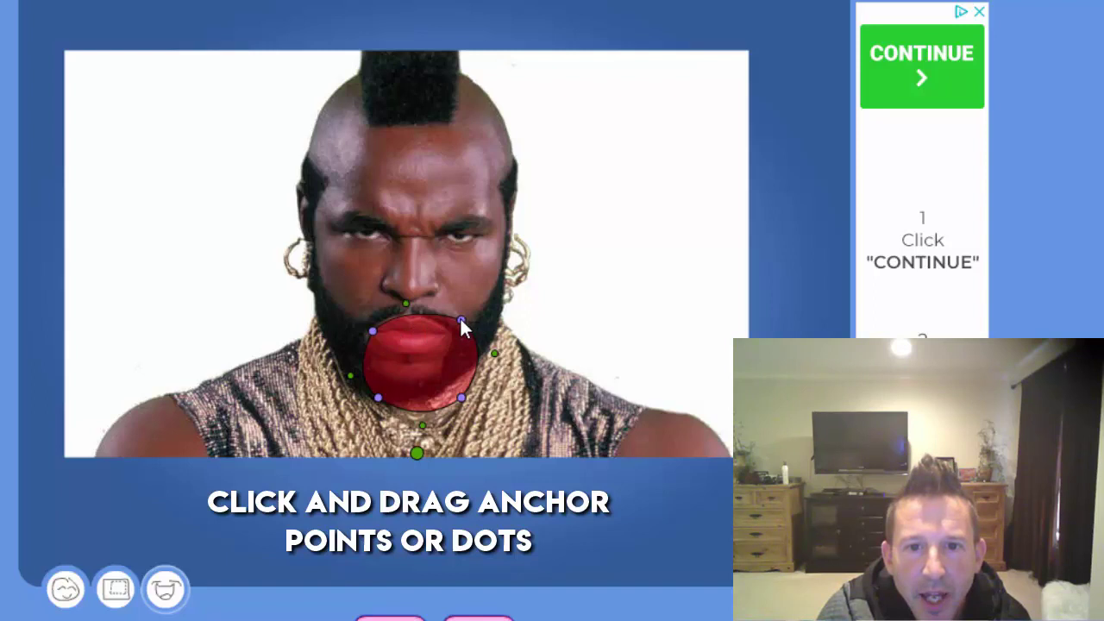
drag(460, 320, 447, 333)
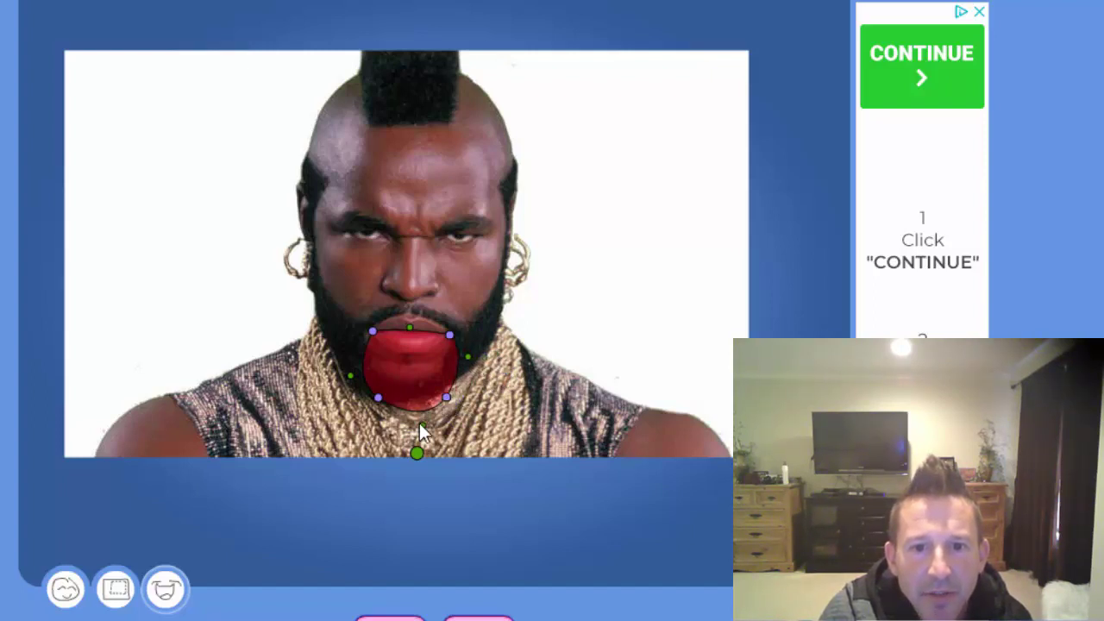
drag(422, 425, 404, 414)
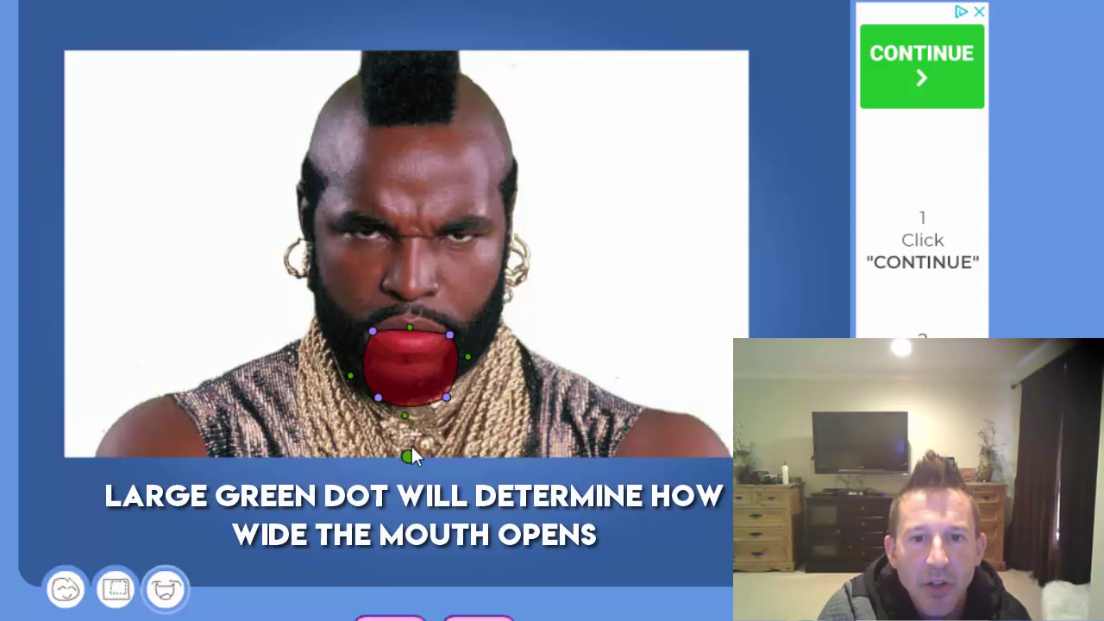
drag(410, 442, 407, 450)
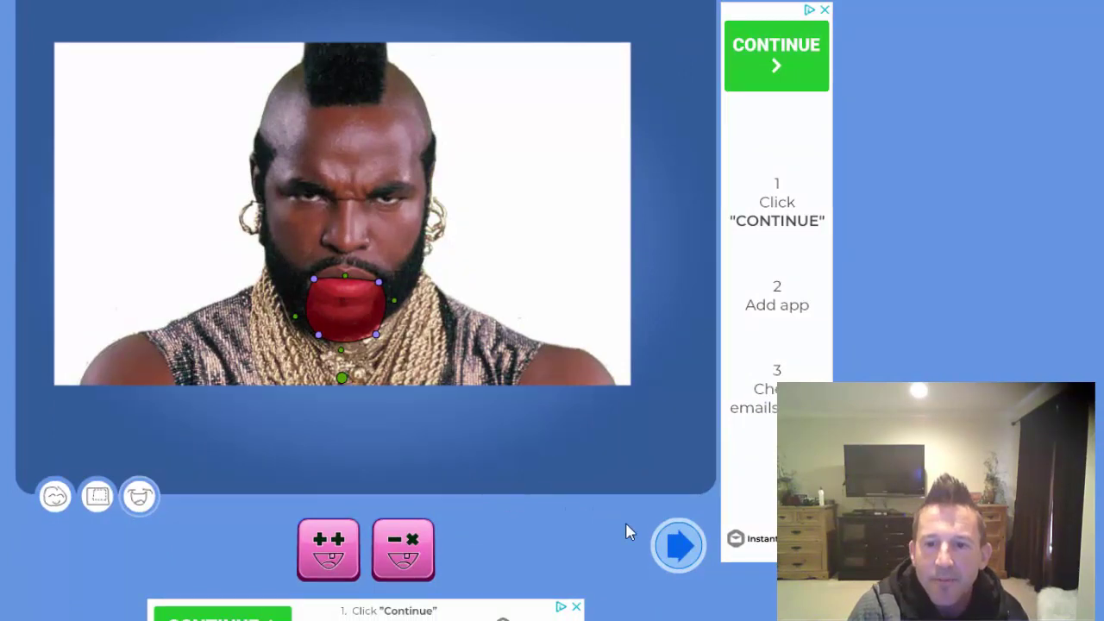
Step: Choose microphone recording, allow microphone access, then return to the Place Mouths step
click(676, 545)
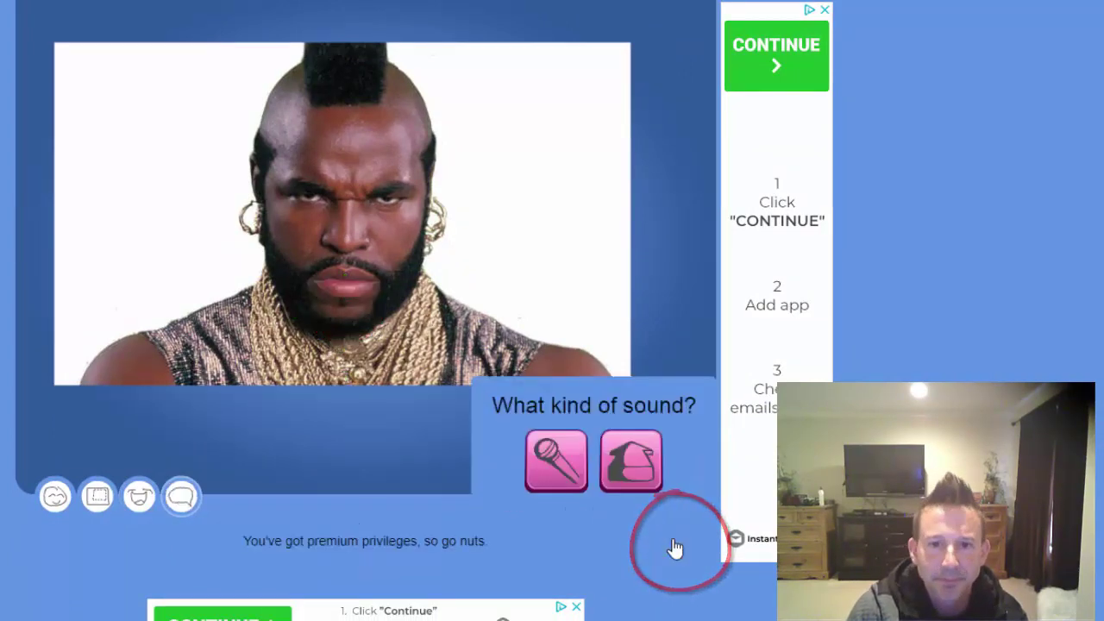
click(557, 464)
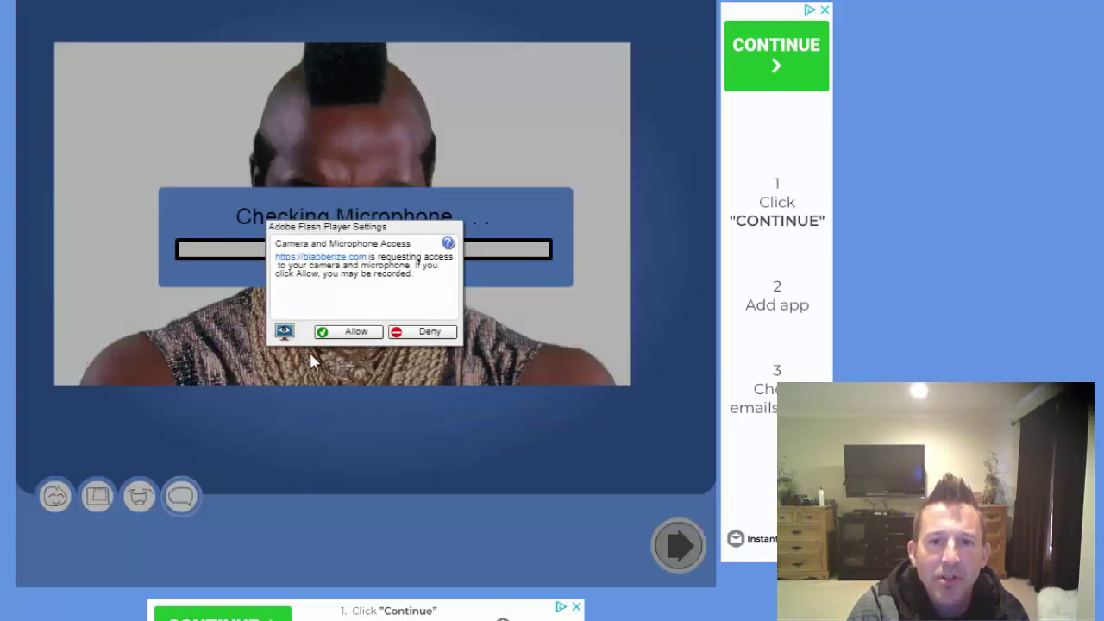
click(349, 333)
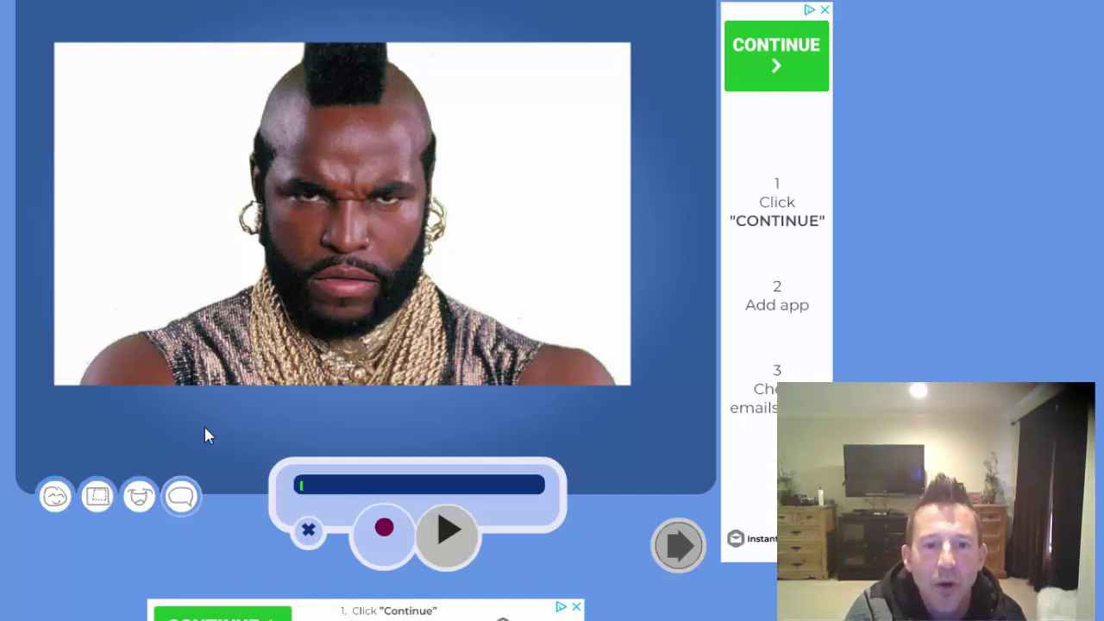
click(139, 496)
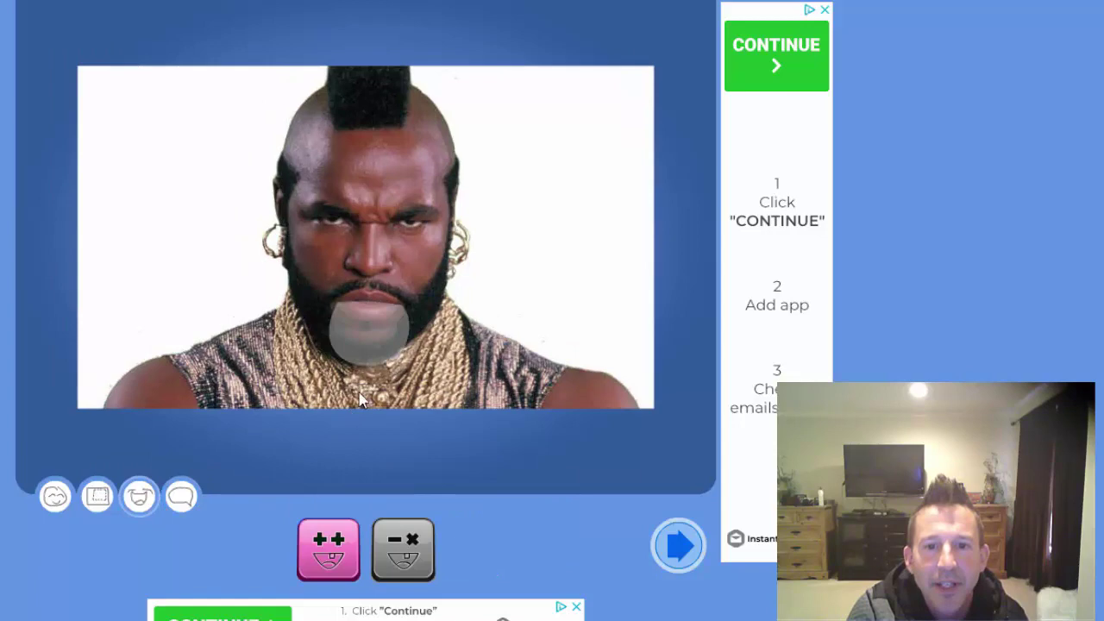
Step: Place the mouth on Mr. T's chin and start recording a voice clip from the microphone
click(361, 341)
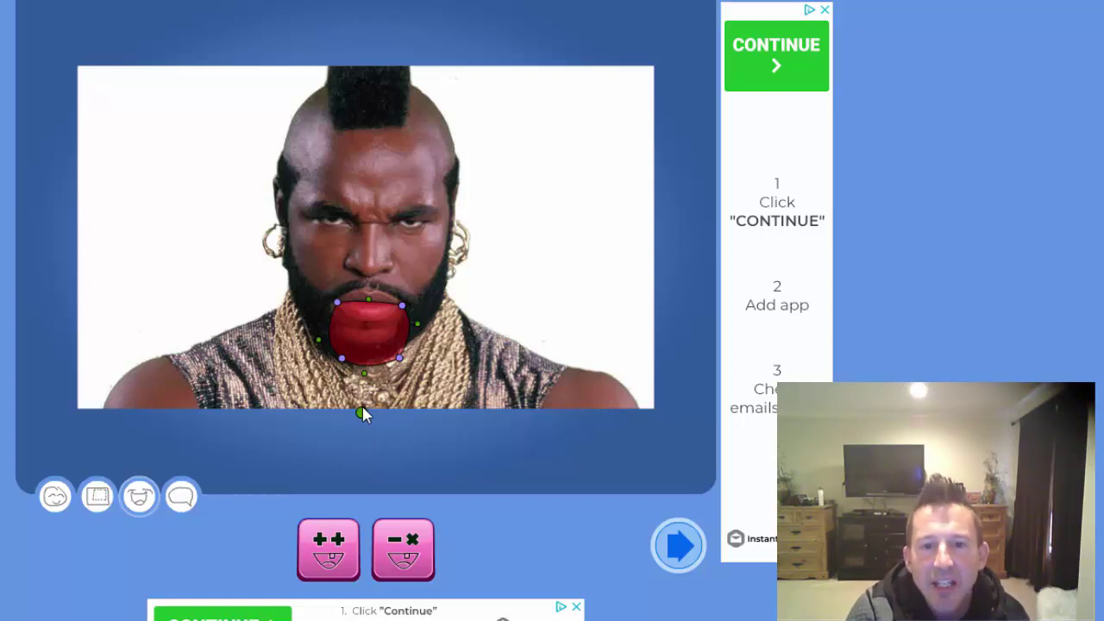
click(181, 504)
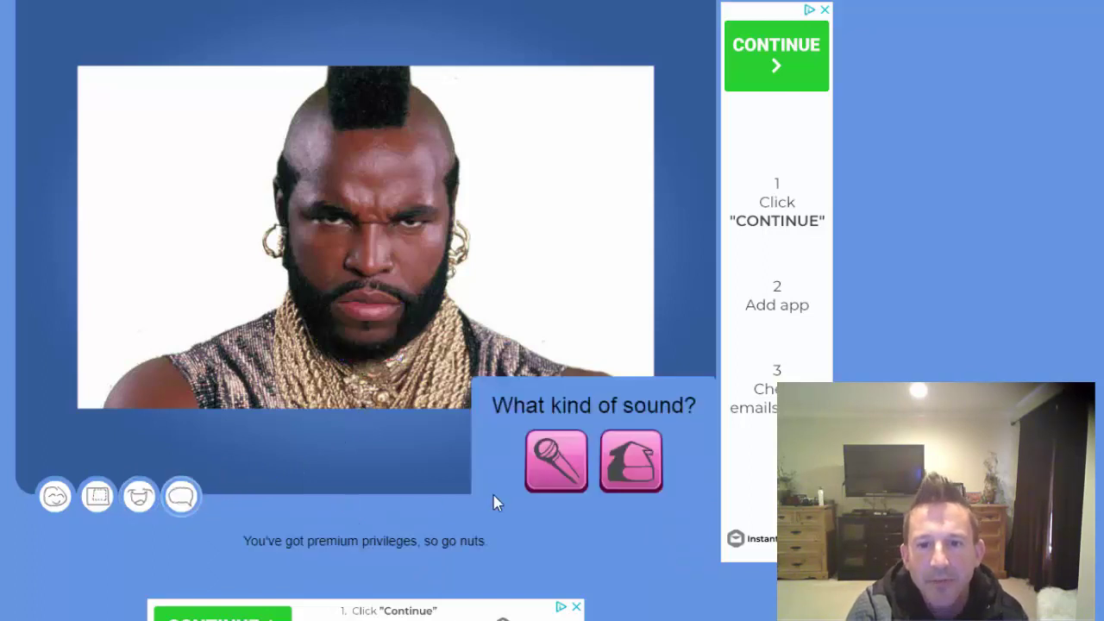
click(557, 474)
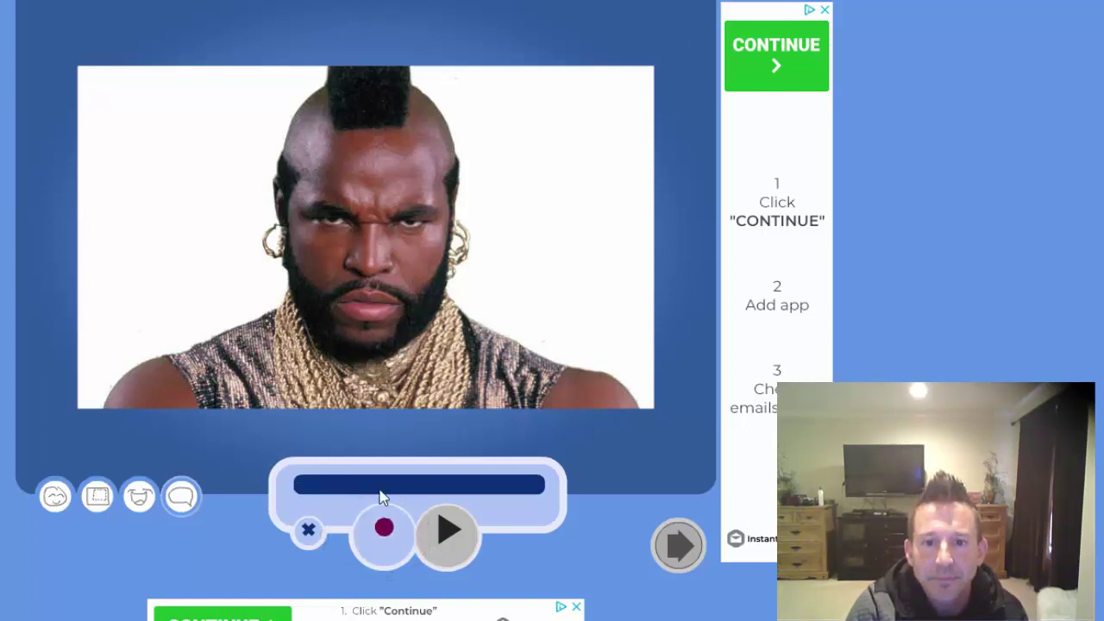
click(382, 537)
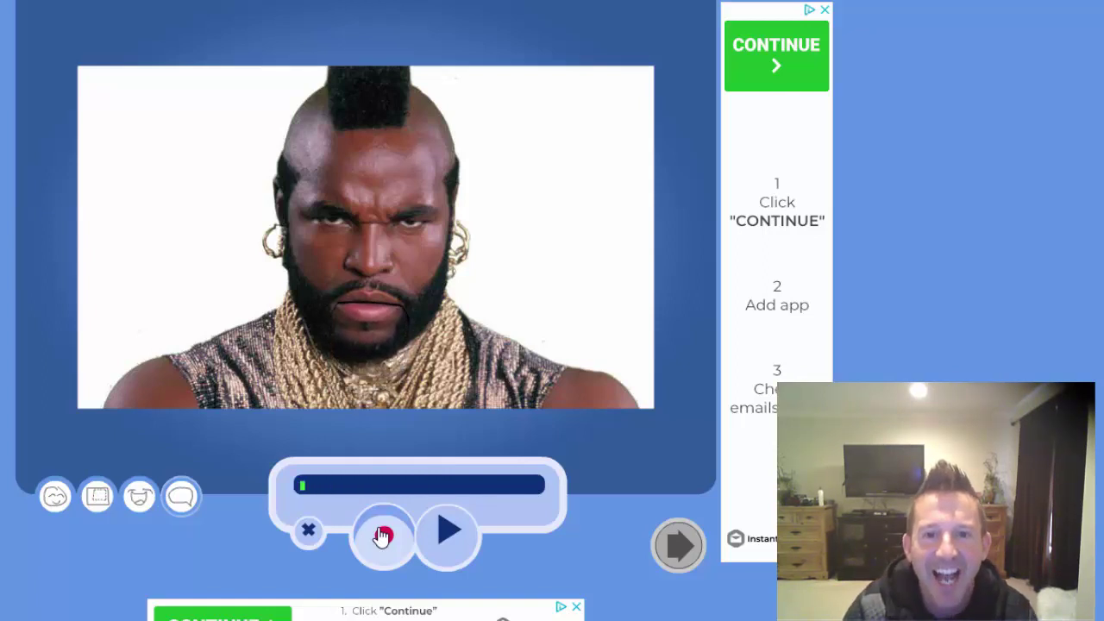
Step: Stop the Mr. T voice recording and play the recorded clip back
click(382, 535)
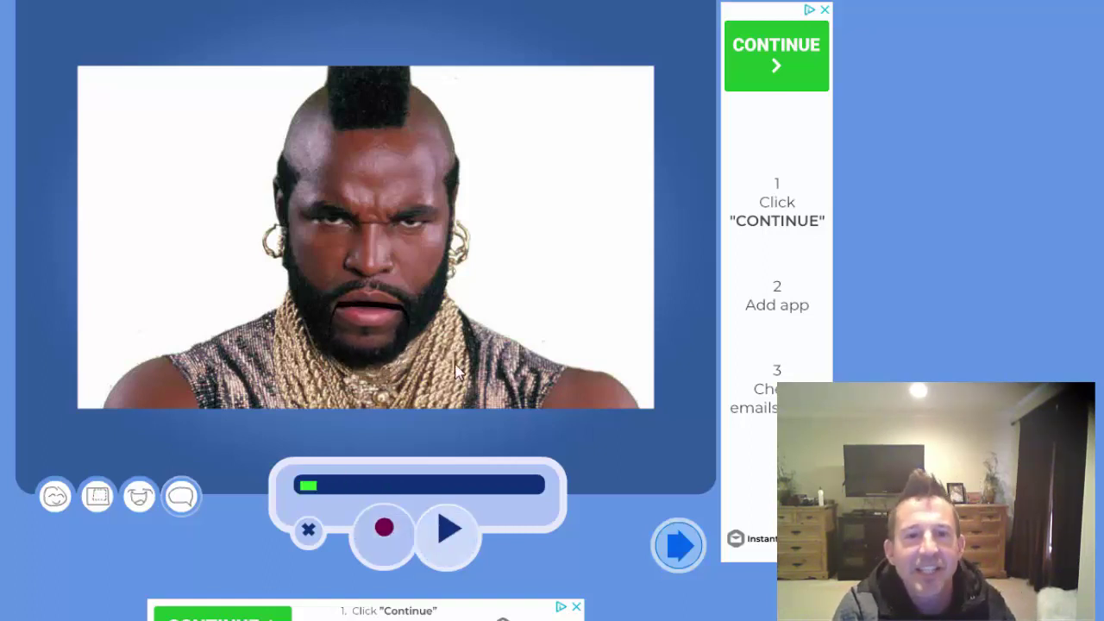
click(449, 535)
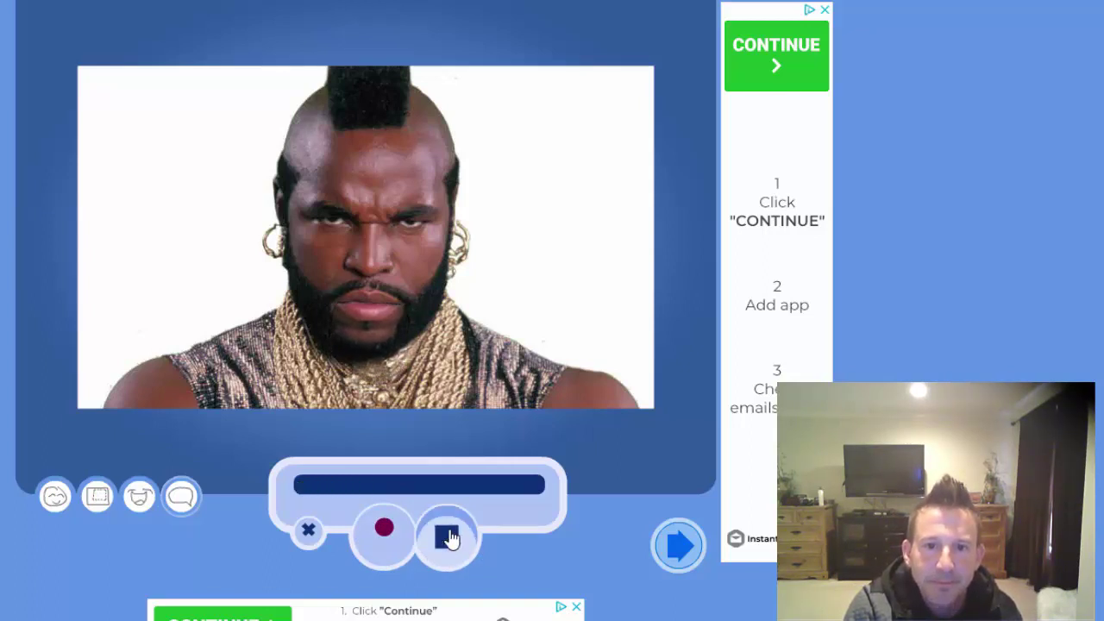
Step: Replay the Mr. T clip, preview the talking scene, and accept it with OK!
click(449, 535)
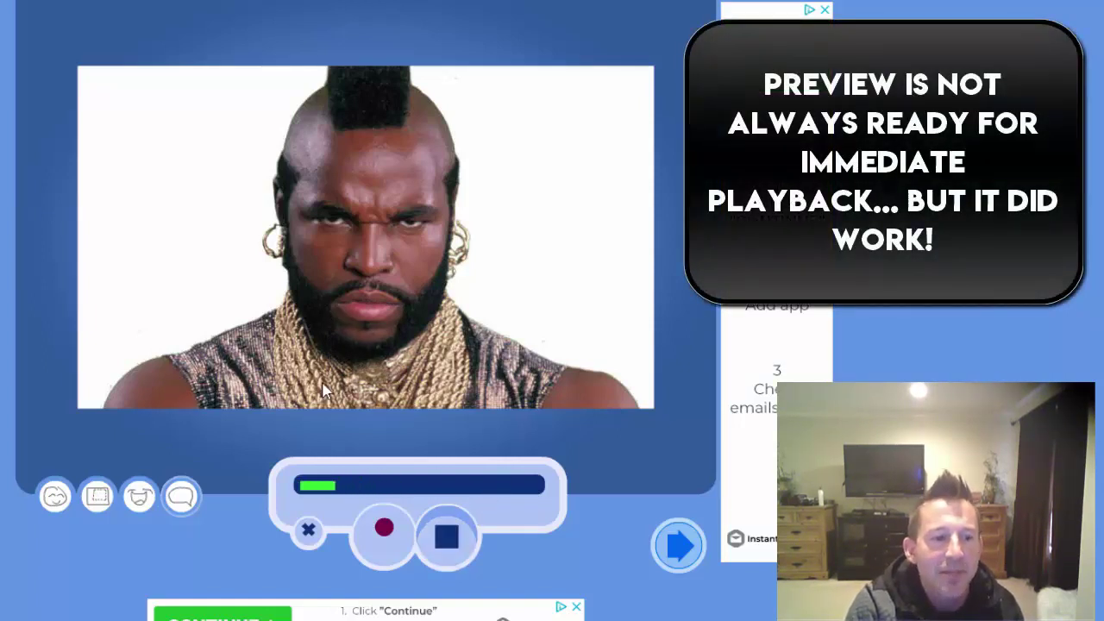
click(678, 546)
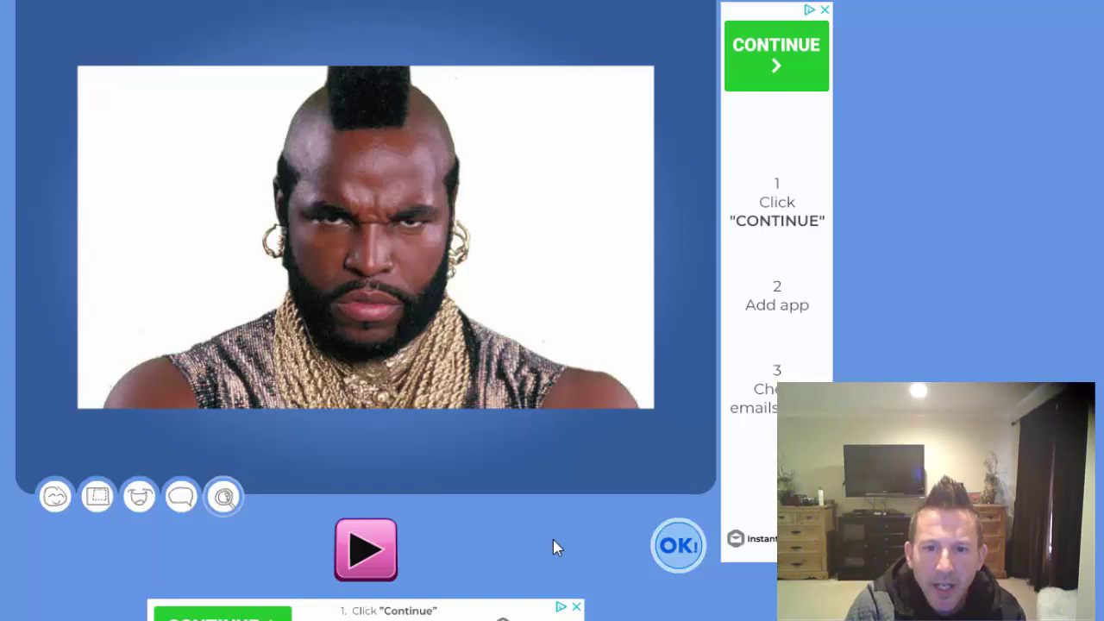
click(365, 552)
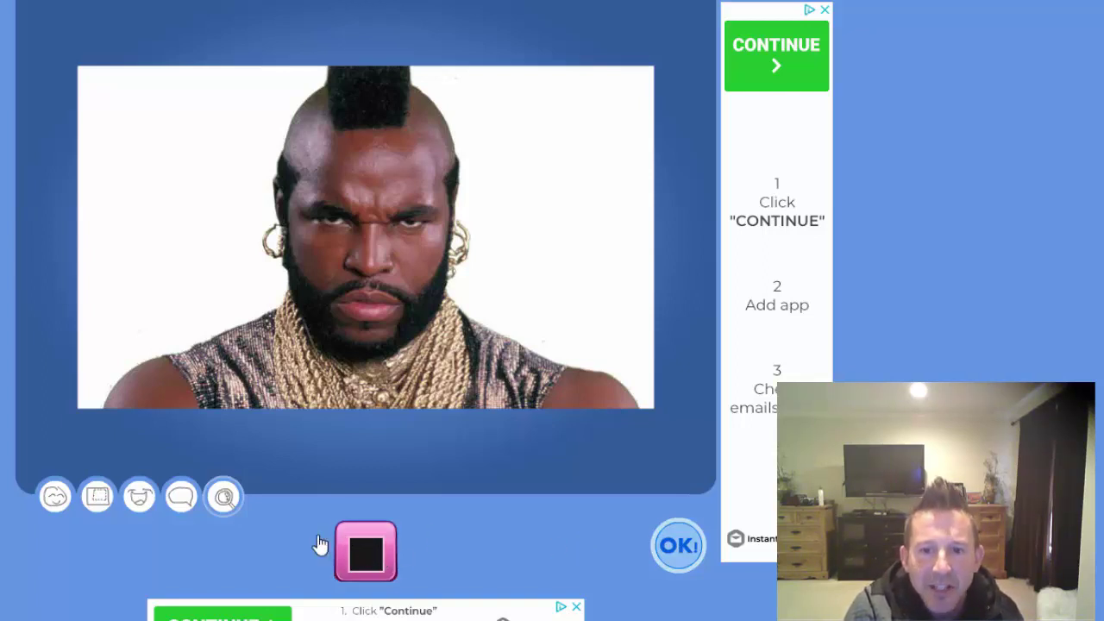
click(678, 548)
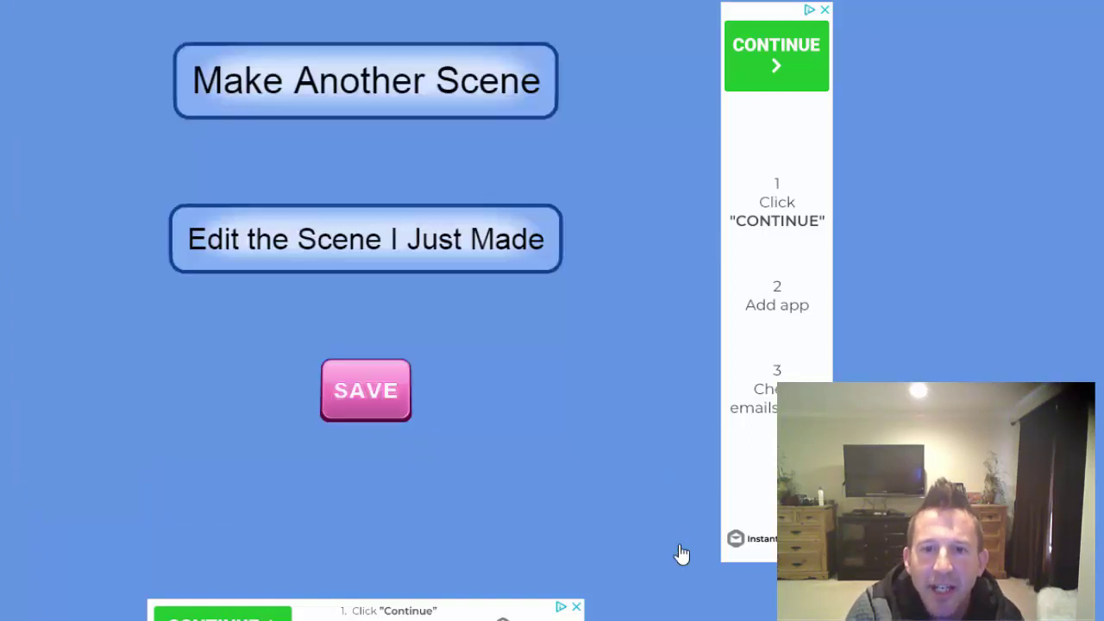
Step: Choose SAVE and enter title 'mr. t' with description 'mr. t tells joke'
click(379, 406)
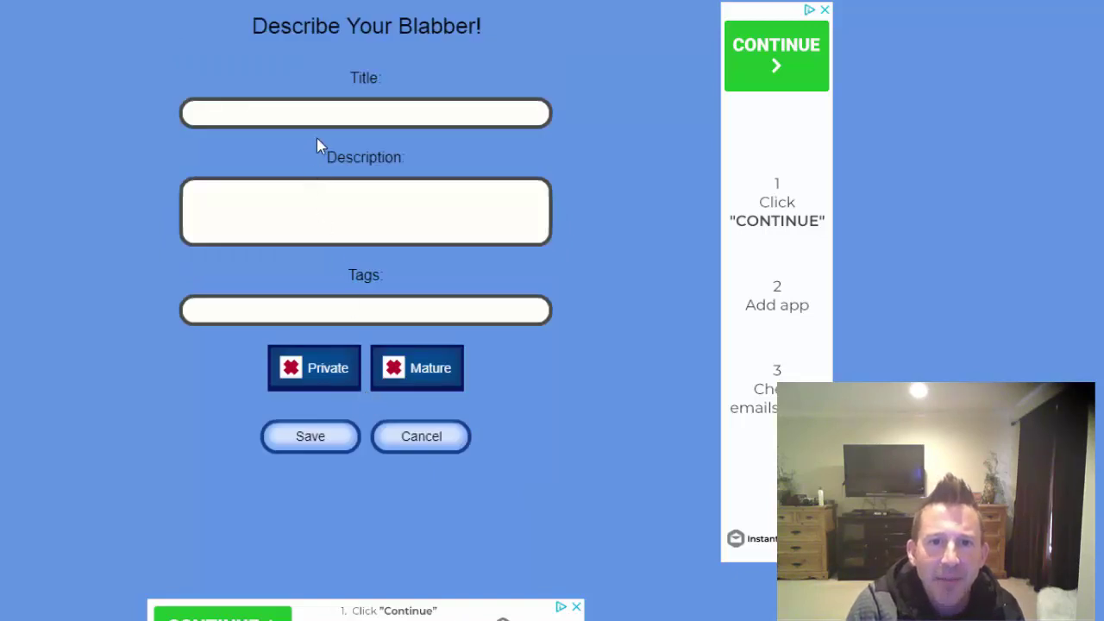
click(328, 117)
text(mr. t)
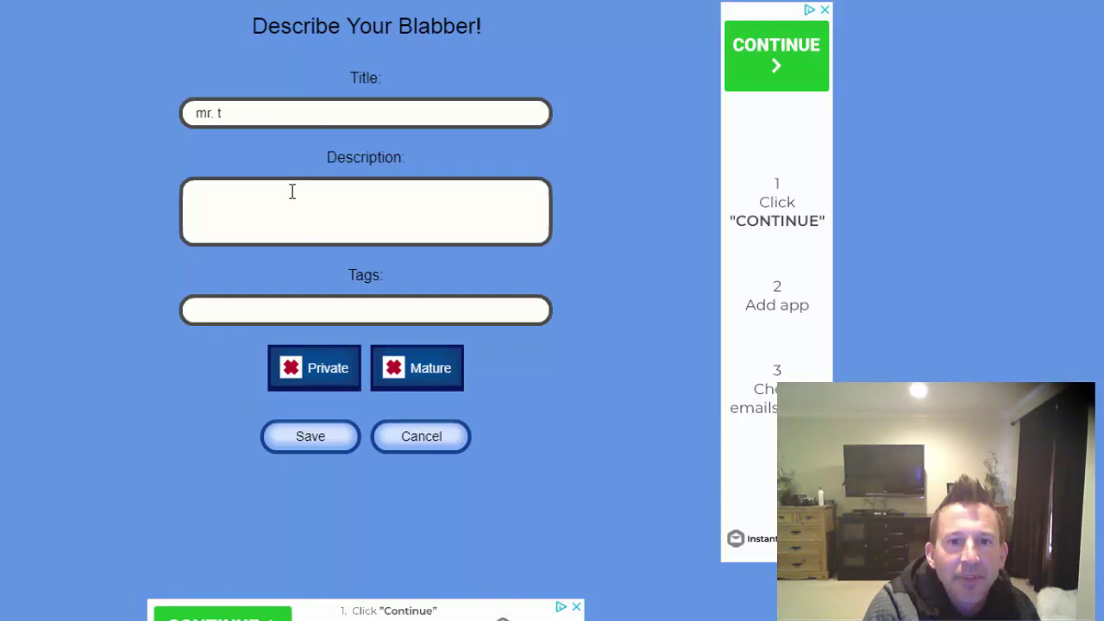
click(290, 196)
text(mr. t tells joke)
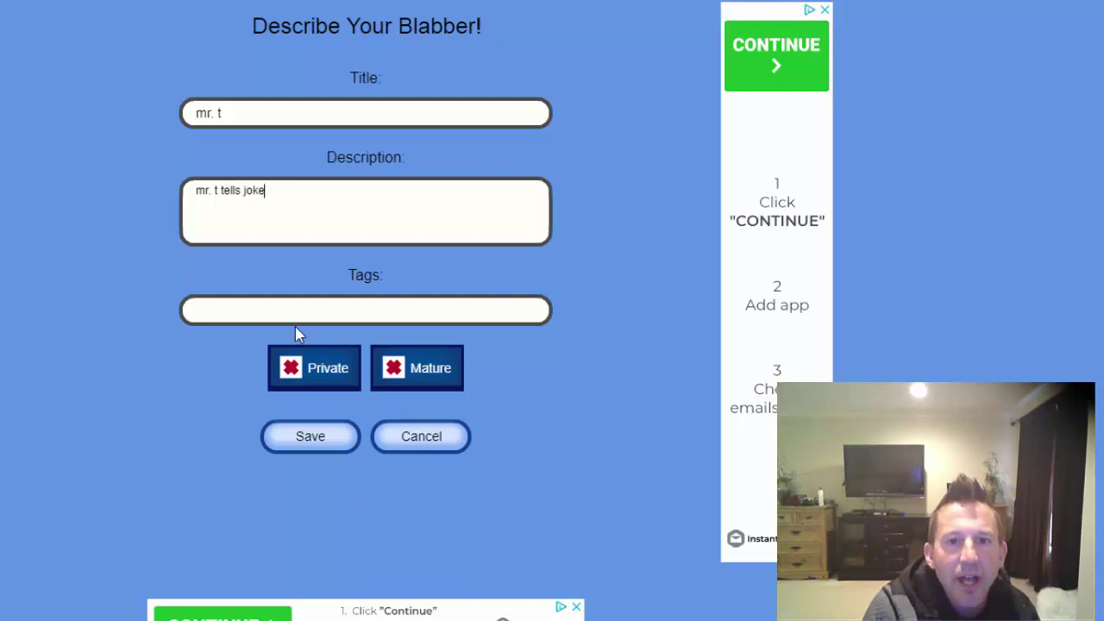
Step: Tag the blabber 'funny', mark it Private, and save it
click(291, 315)
text(funny)
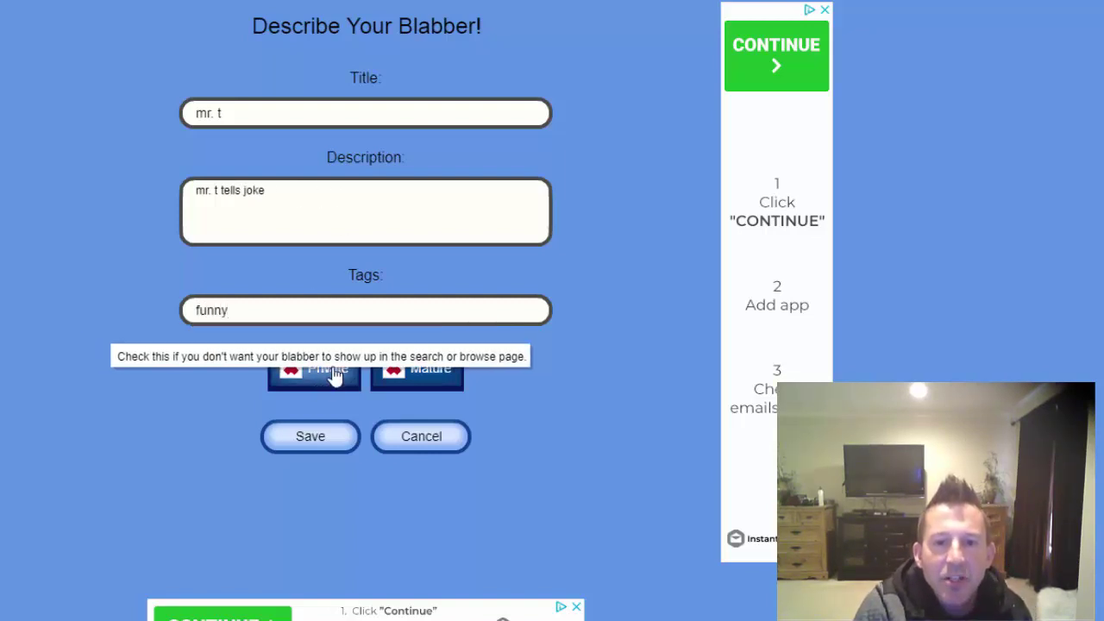
click(321, 372)
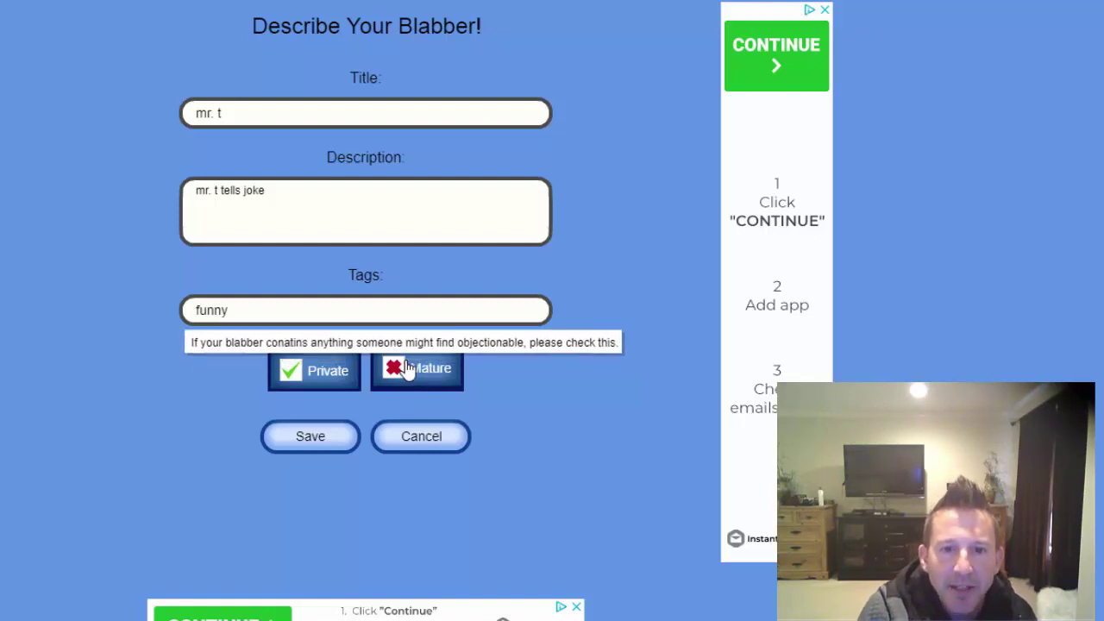
click(309, 448)
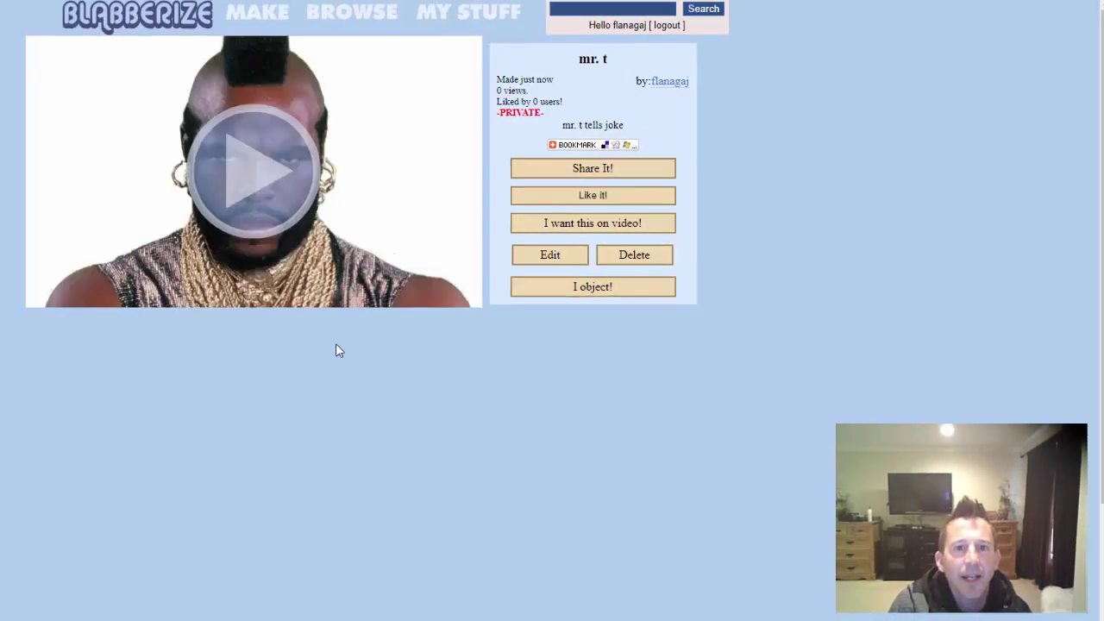
click(249, 170)
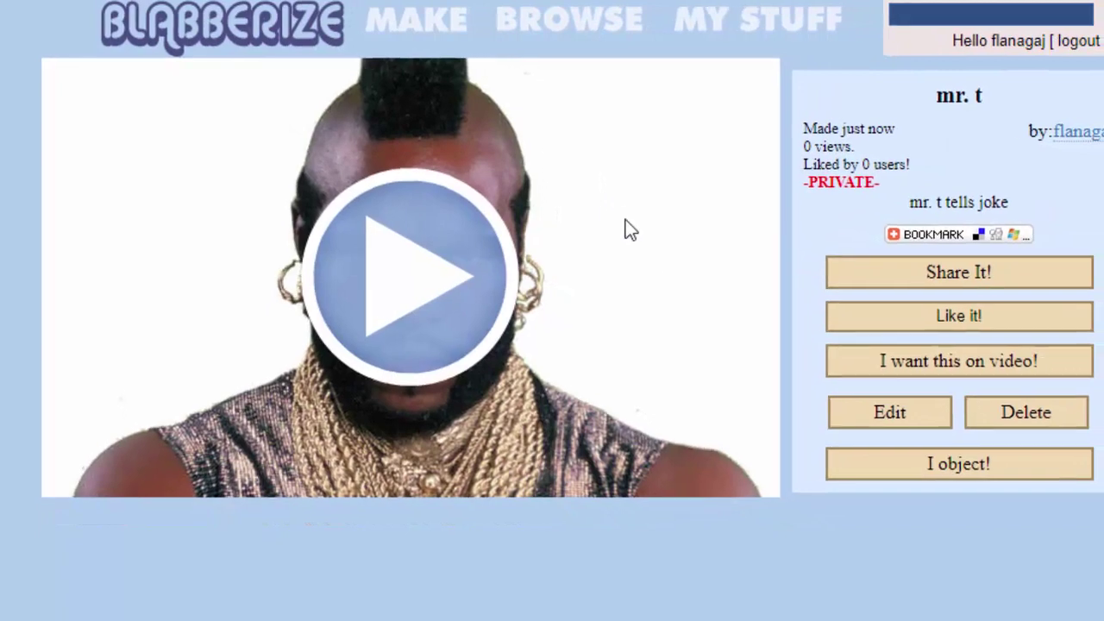
Step: Request a video of 'mr. t', confirm the conversion, and download mr_t.mpg
click(936, 359)
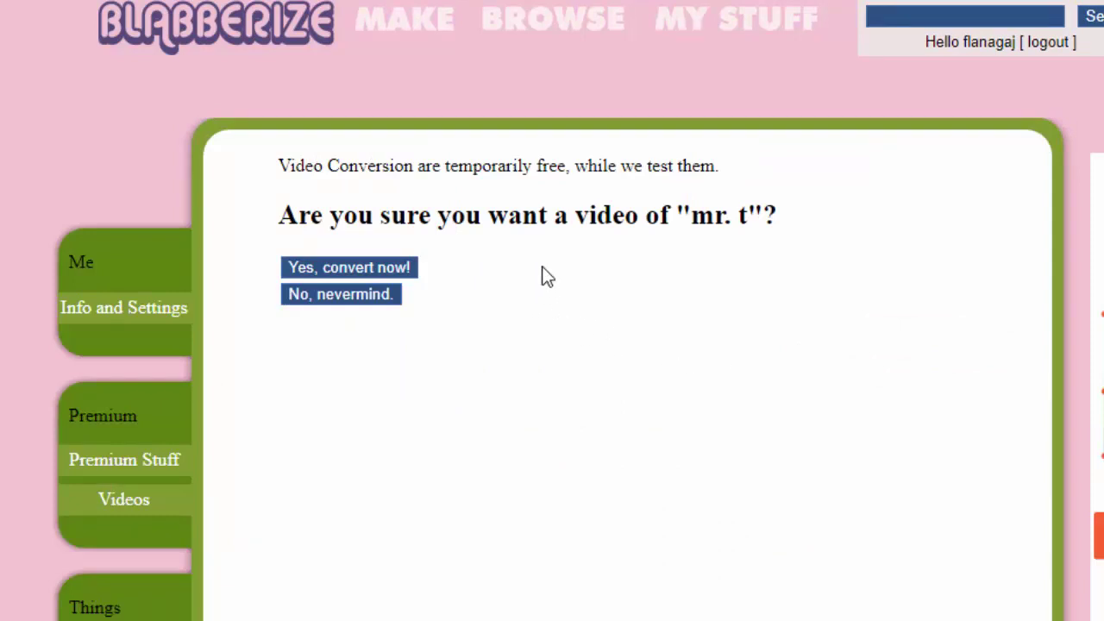
click(345, 267)
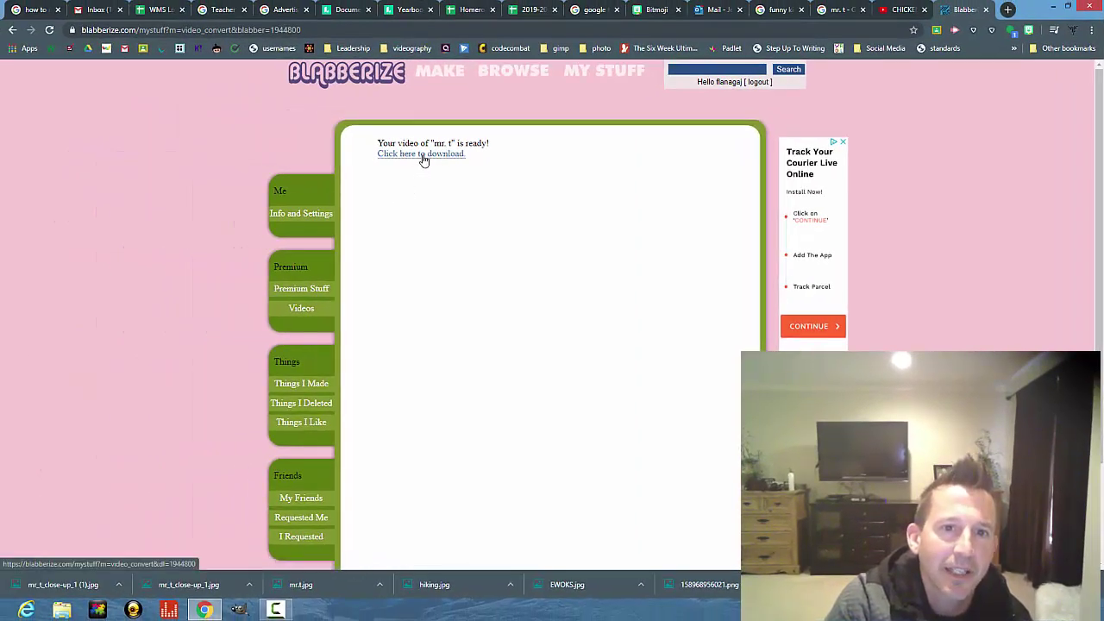
click(423, 157)
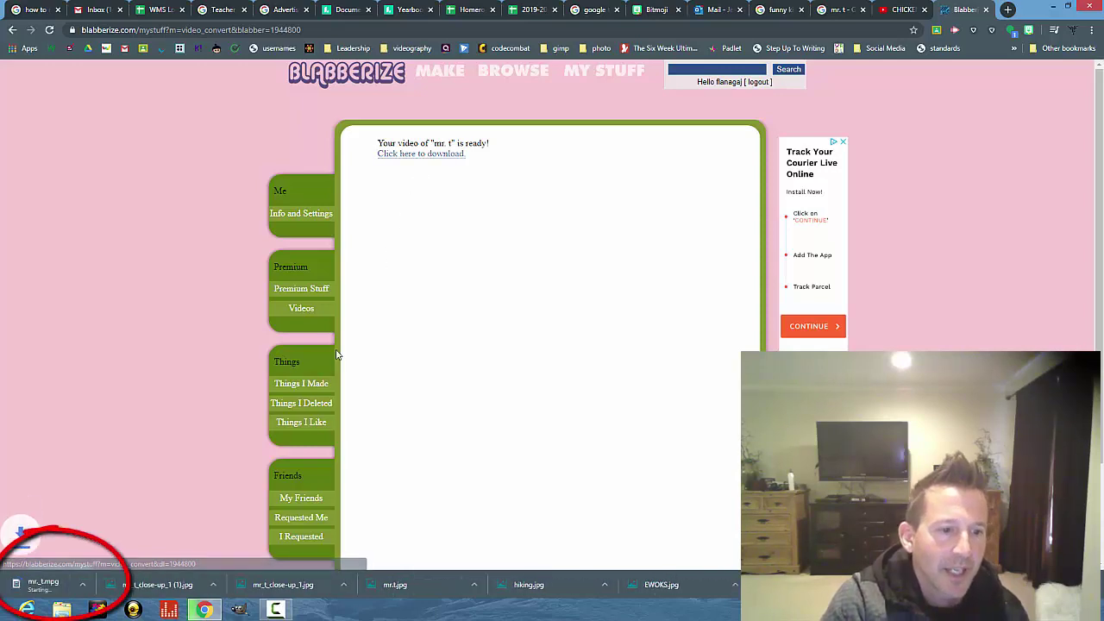